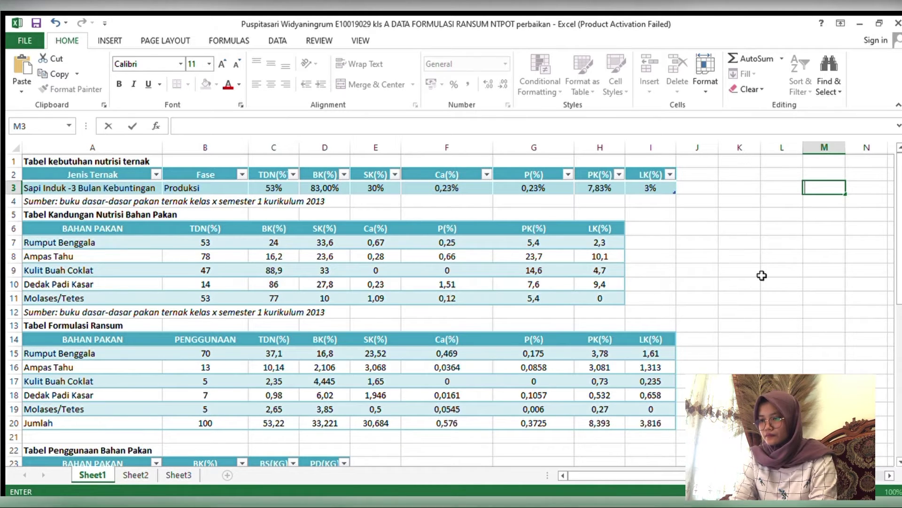
# Step: Inspect the TDN(%) formulas for Rumput Benggala and Ampas Tahu in Tabel Formulasi Ransum, leaving them unchanged
pyautogui.scroll(-1, 899, 263)
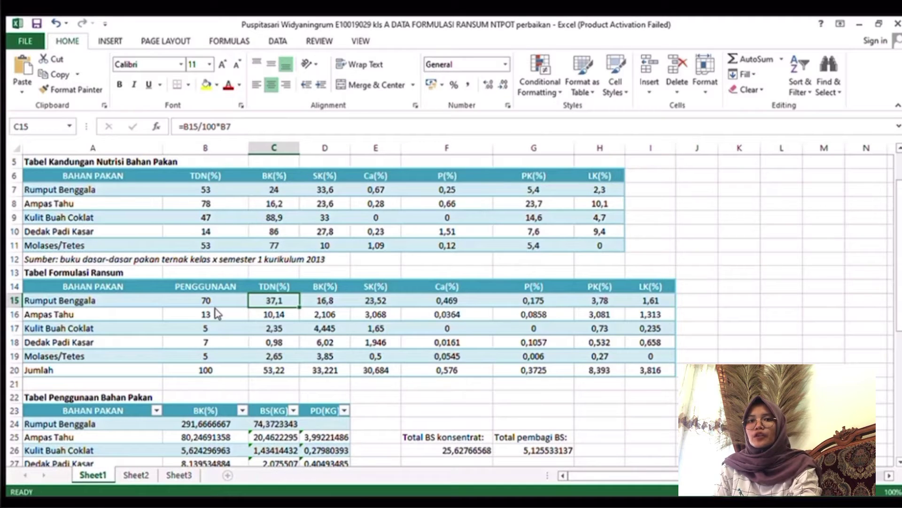
pyautogui.doubleClick(275, 301)
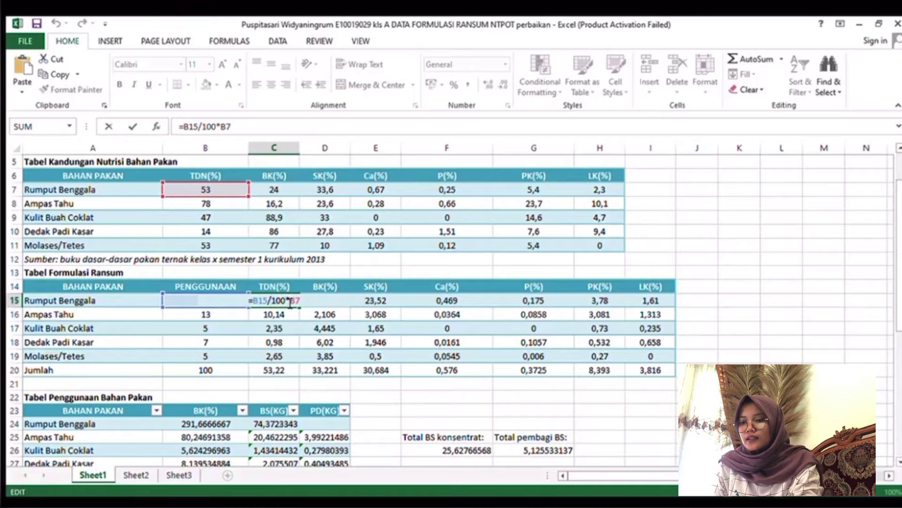
pyautogui.press('Return')
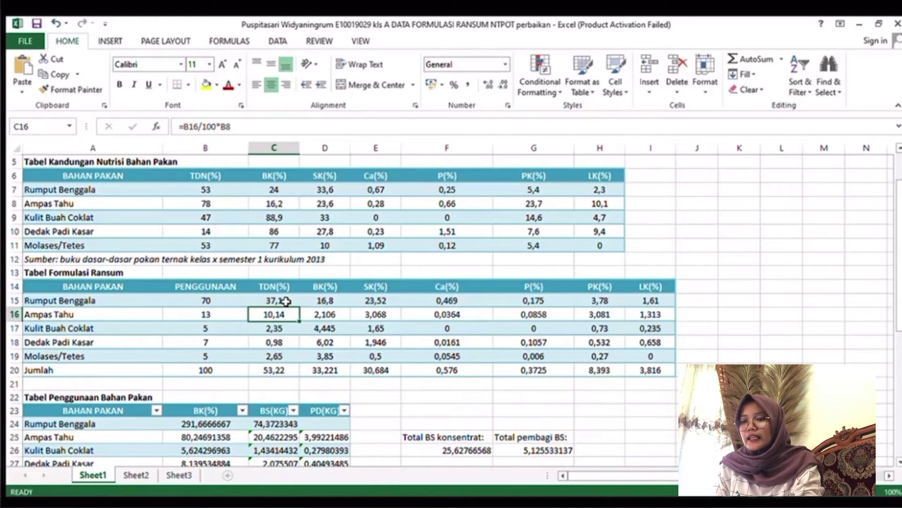
pyautogui.click(287, 300)
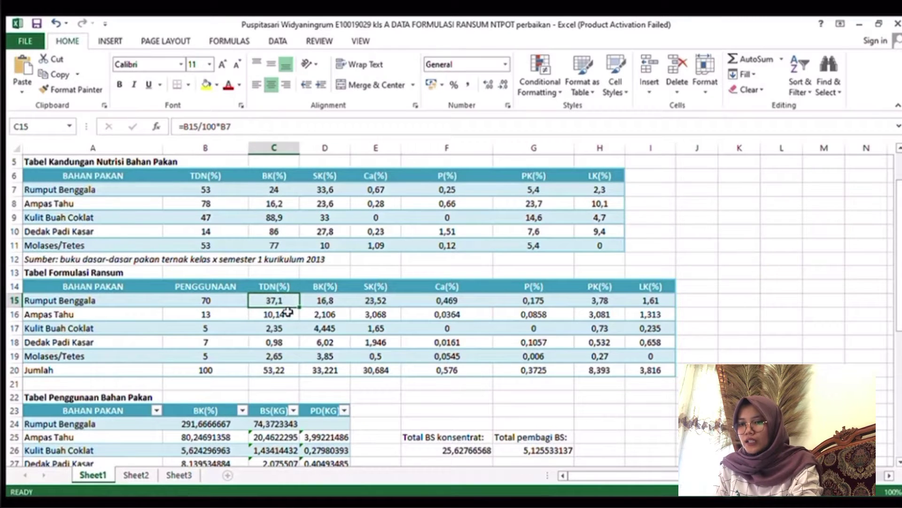
pyautogui.click(286, 317)
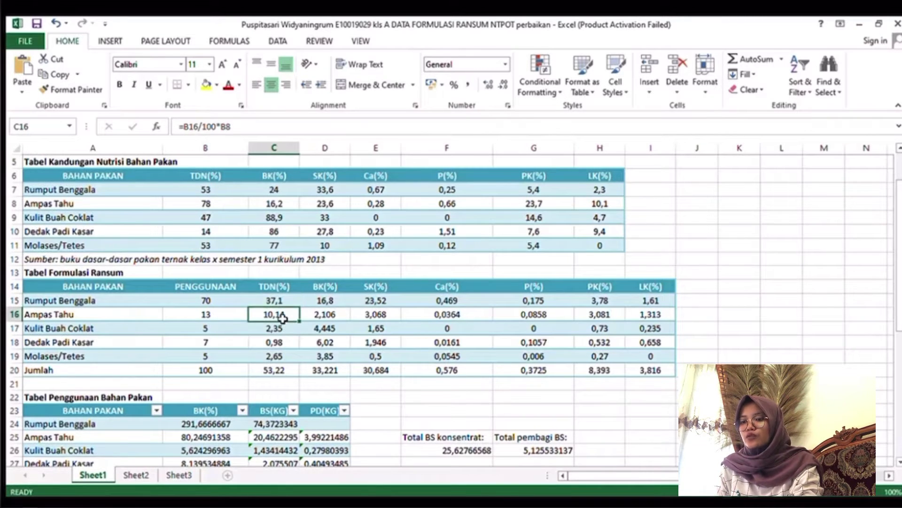
pyautogui.doubleClick(282, 319)
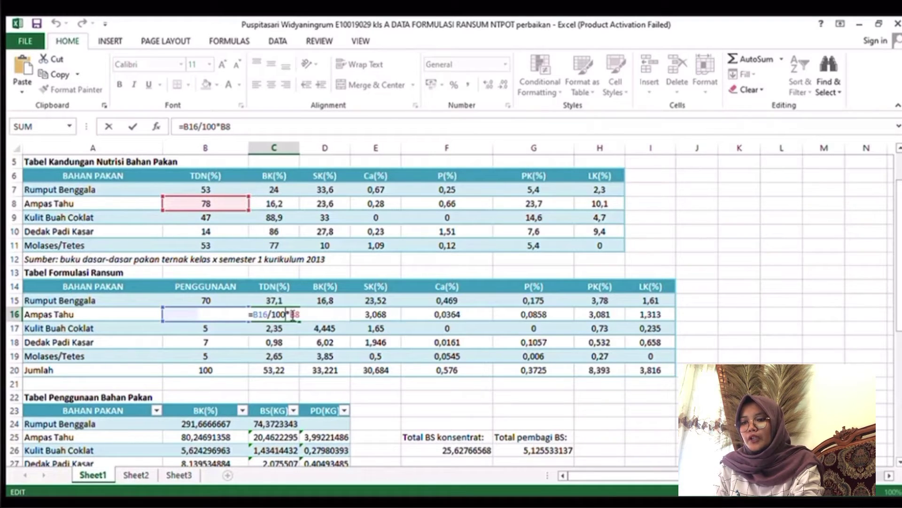
pyautogui.press('Return')
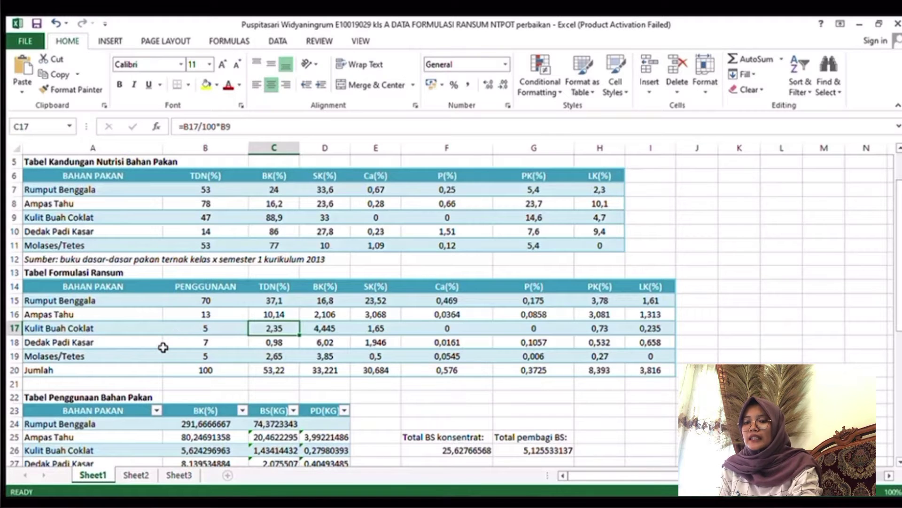
# Step: Fill the Rumput Benggala TDN(%) formula down through Molases/Tetes in Tabel Formulasi Ransum and total the column with AutoSum
pyautogui.click(274, 304)
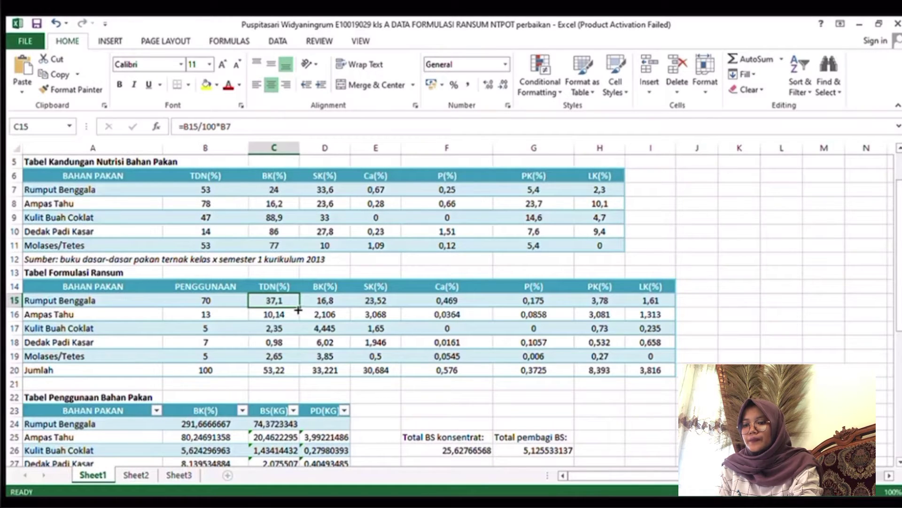
pyautogui.moveTo(298, 310); pyautogui.dragTo(281, 361)
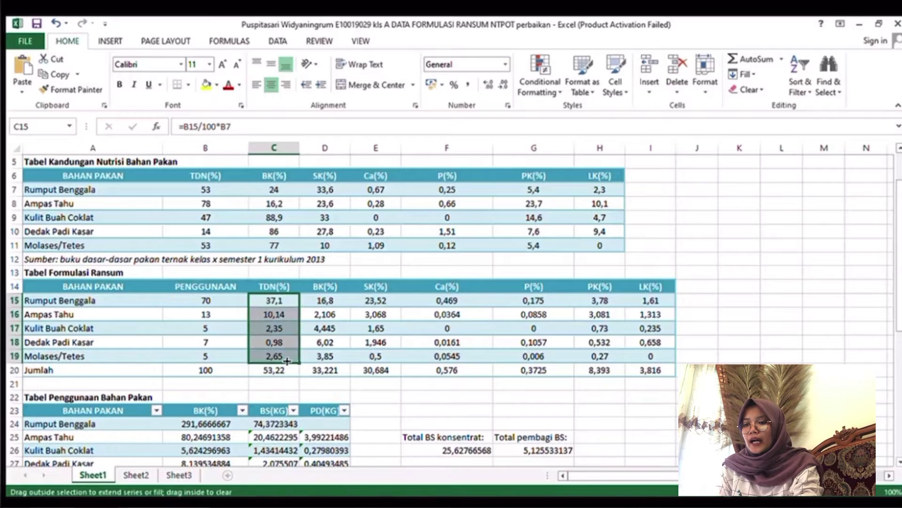
pyautogui.click(747, 58)
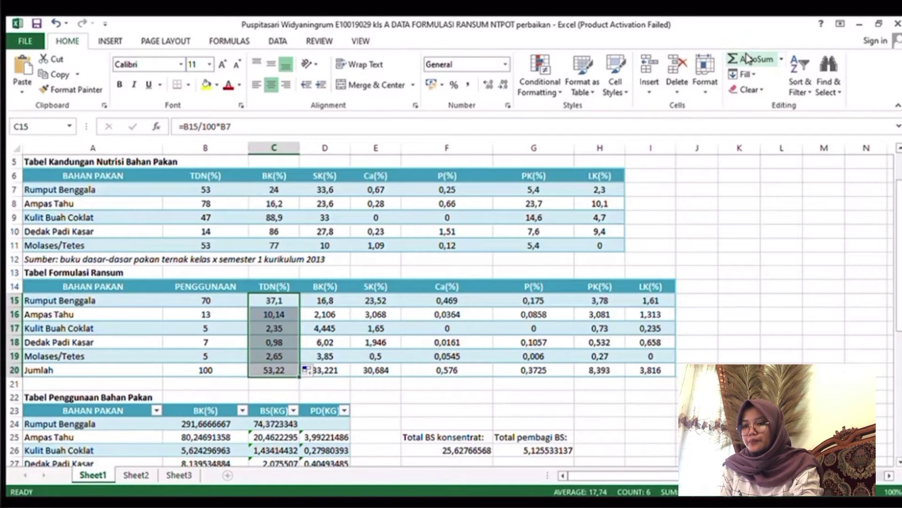
pyautogui.click(277, 388)
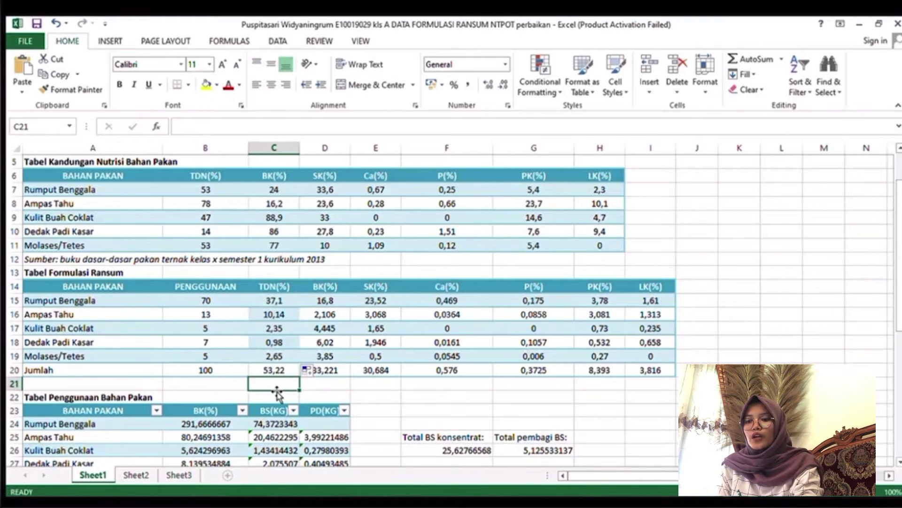
# Step: Inspect the BK(%) formula for Rumput Benggala in Tabel Formulasi Ransum and the cells it references
pyautogui.click(324, 304)
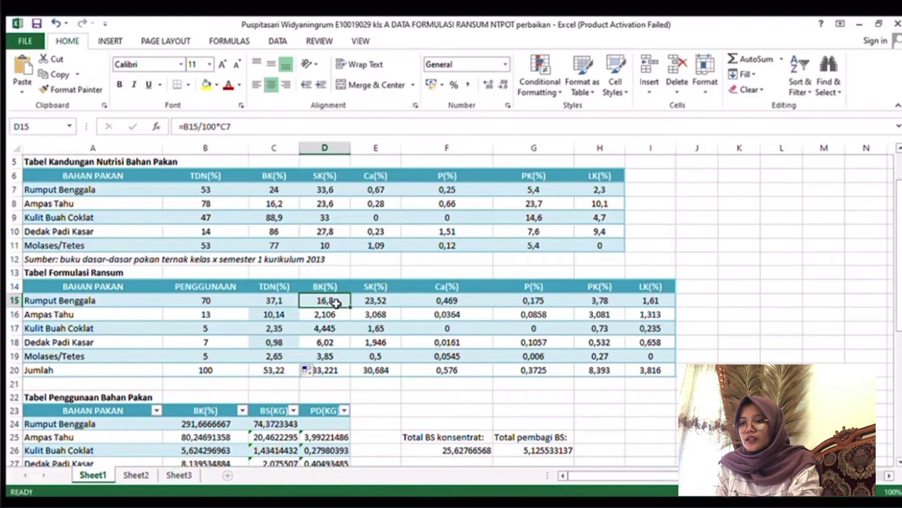
pyautogui.doubleClick(336, 303)
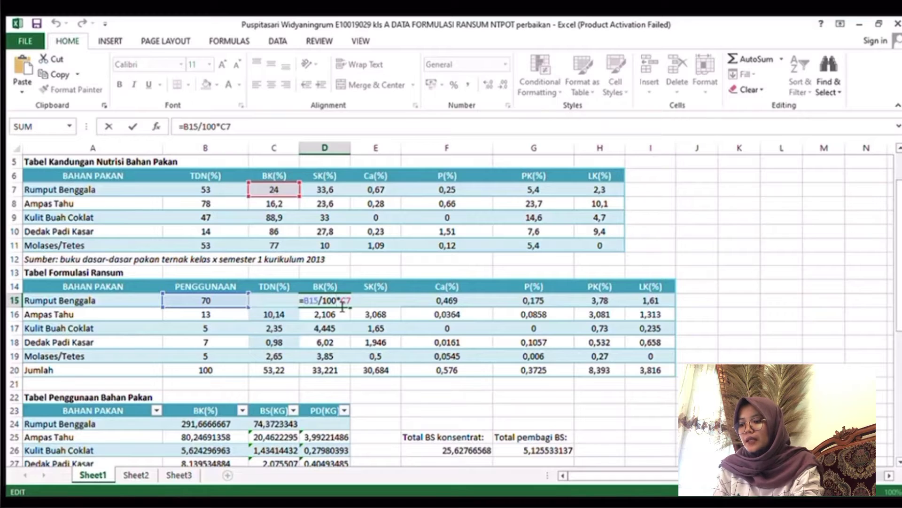
pyautogui.press('Return')
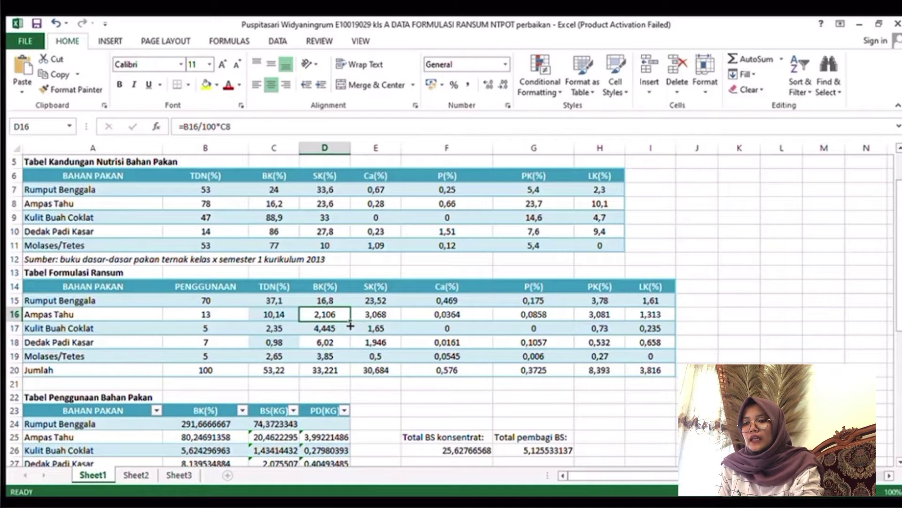
# Step: Fill the Rumput Benggala BK(%) formula down through Molases/Tetes and total the column with AutoSum in the Jumlah row
pyautogui.click(334, 302)
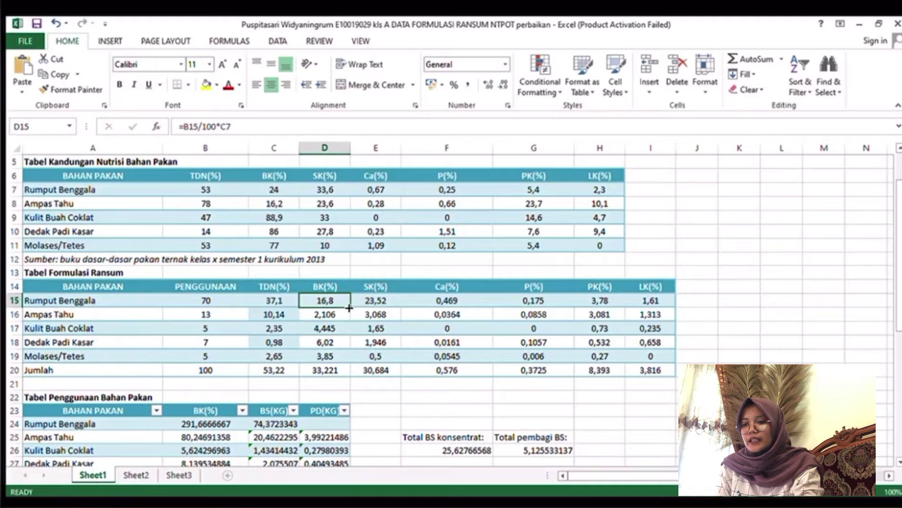
pyautogui.moveTo(350, 307); pyautogui.dragTo(344, 361)
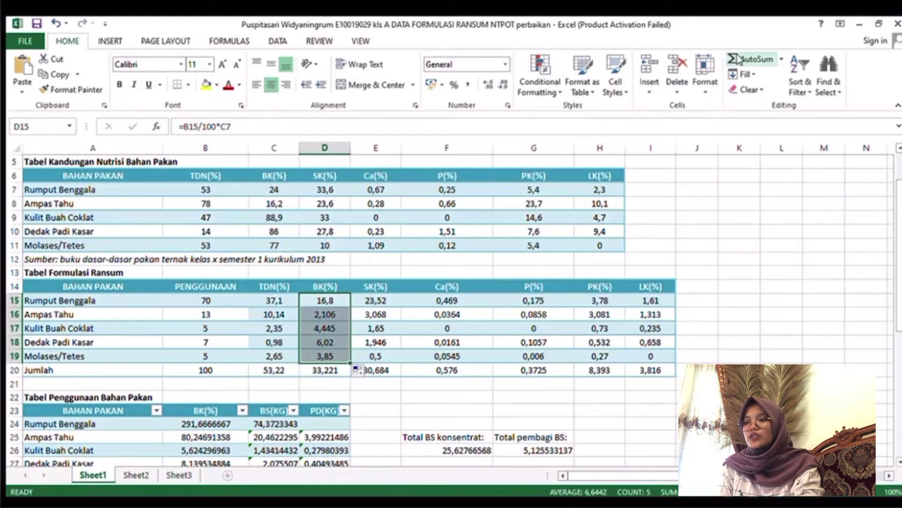
pyautogui.click(751, 59)
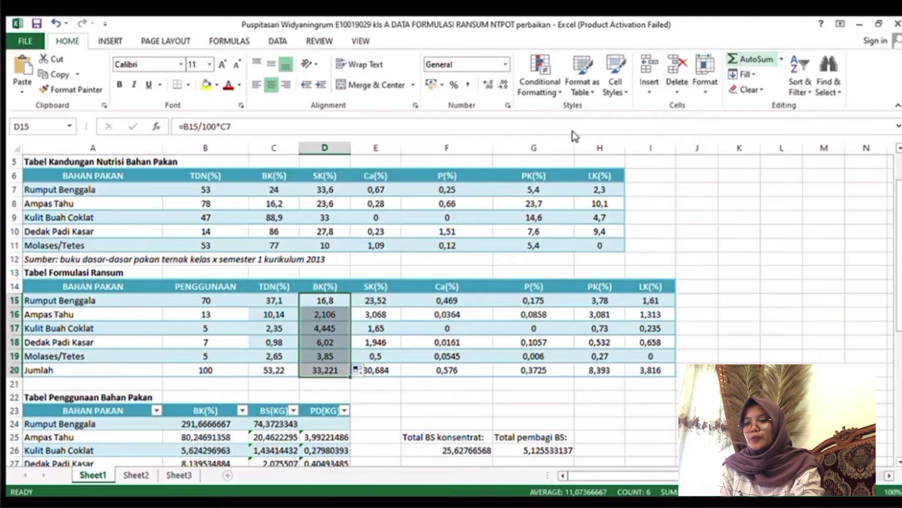
pyautogui.click(321, 383)
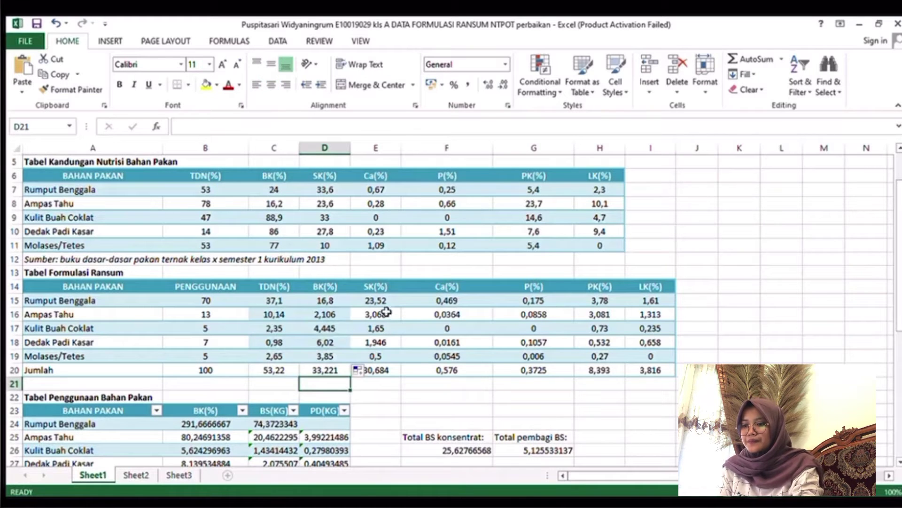
# Step: Inspect the SK(%) formula for Rumput Benggala in Tabel Formulasi Ransum and its referenced cells
pyautogui.click(386, 303)
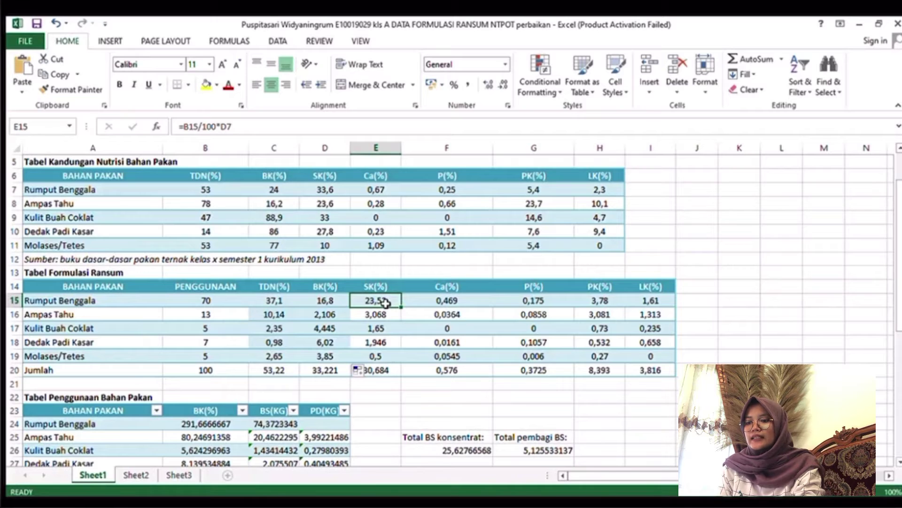
pyautogui.doubleClick(384, 303)
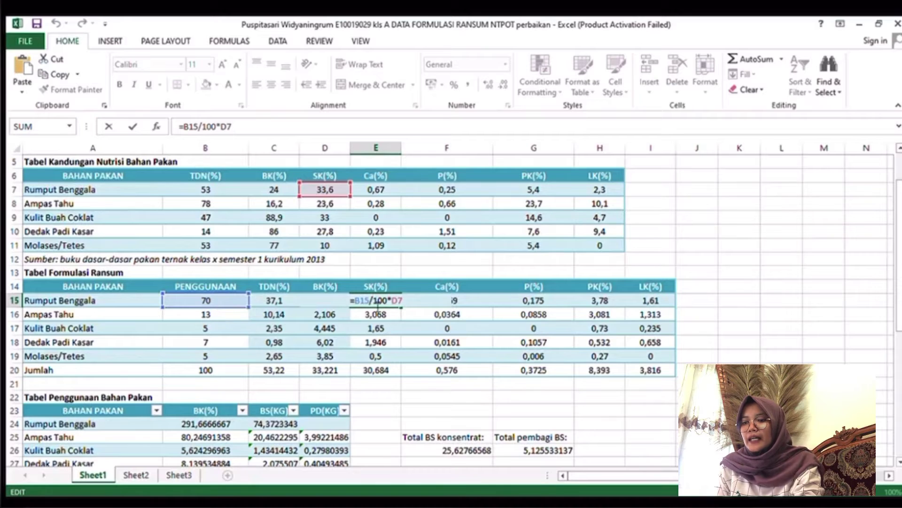
pyautogui.moveTo(242, 246); pyautogui.dragTo(322, 218)
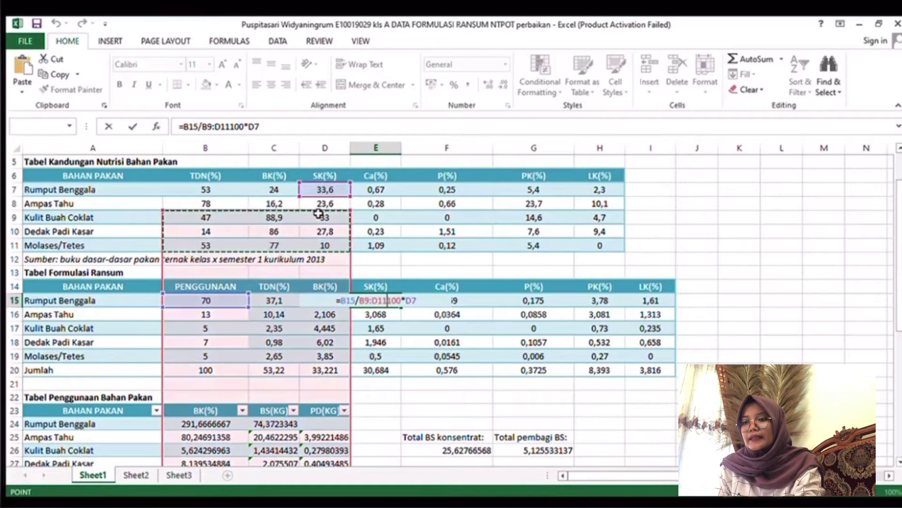
pyautogui.click(606, 425)
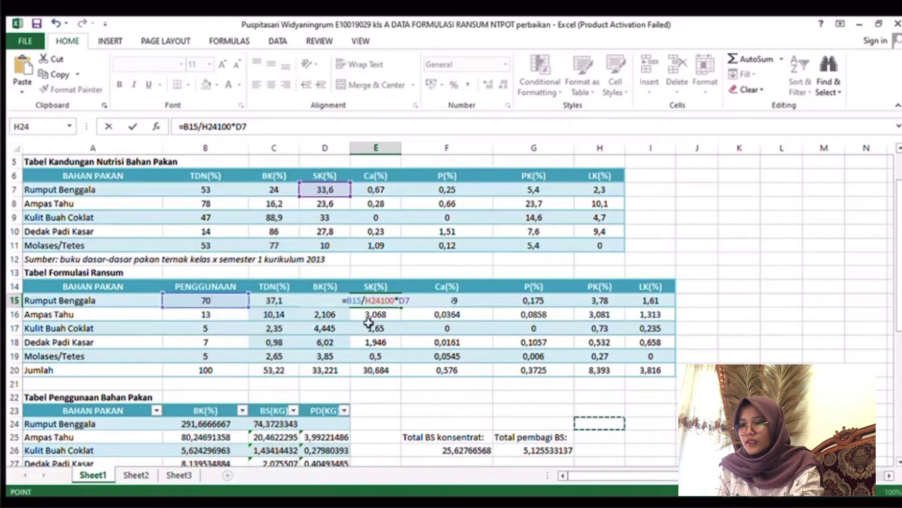
pyautogui.click(380, 301)
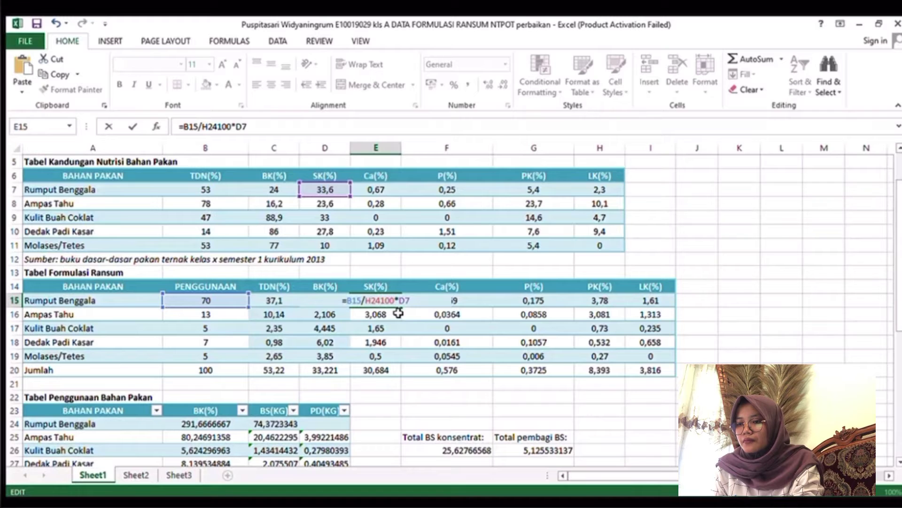
pyautogui.press('BackSpace')
pyautogui.press('BackSpace')
pyautogui.press('BackSpace')
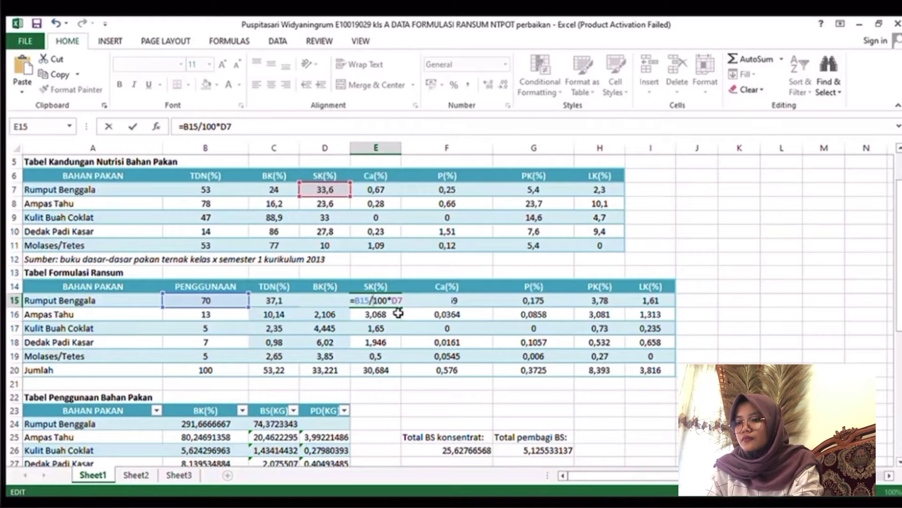
pyautogui.press('Return')
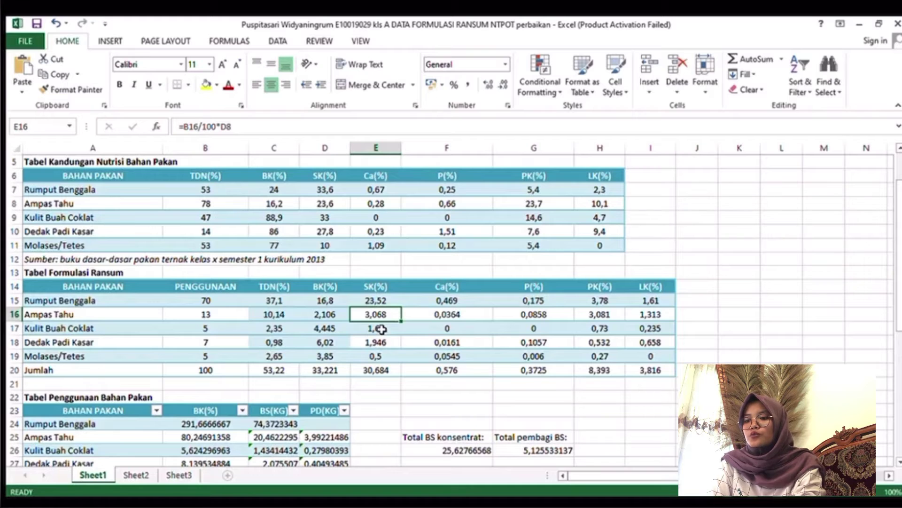
# Step: Check the SK(%) formulas for Kulit Buah Coklat through Molases/Tetes and the Penggunaan percentages of the ingredients below Rumput Benggala
pyautogui.click(380, 329)
pyautogui.click(382, 347)
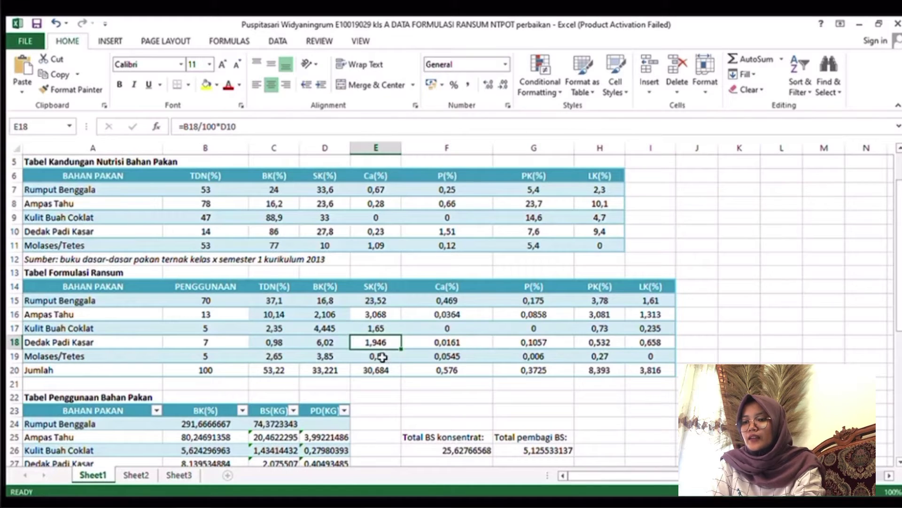
pyautogui.click(382, 358)
pyautogui.click(227, 314)
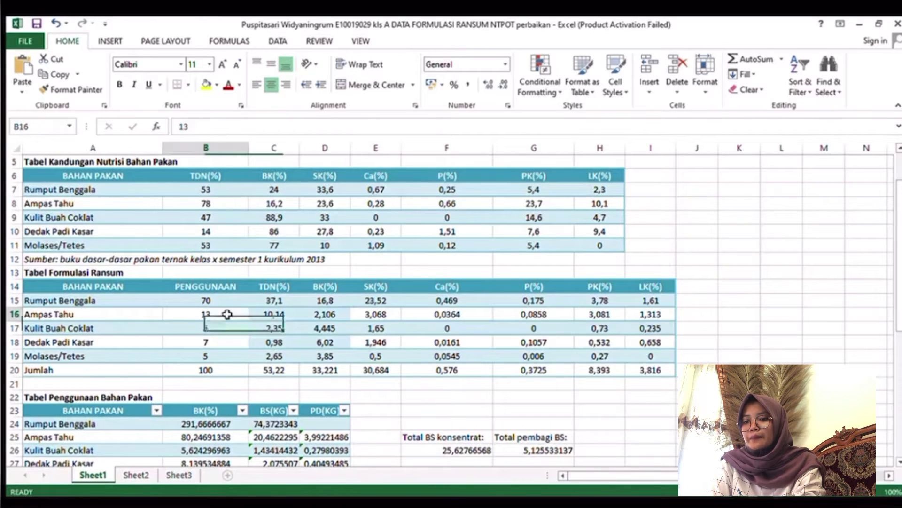
pyautogui.click(226, 331)
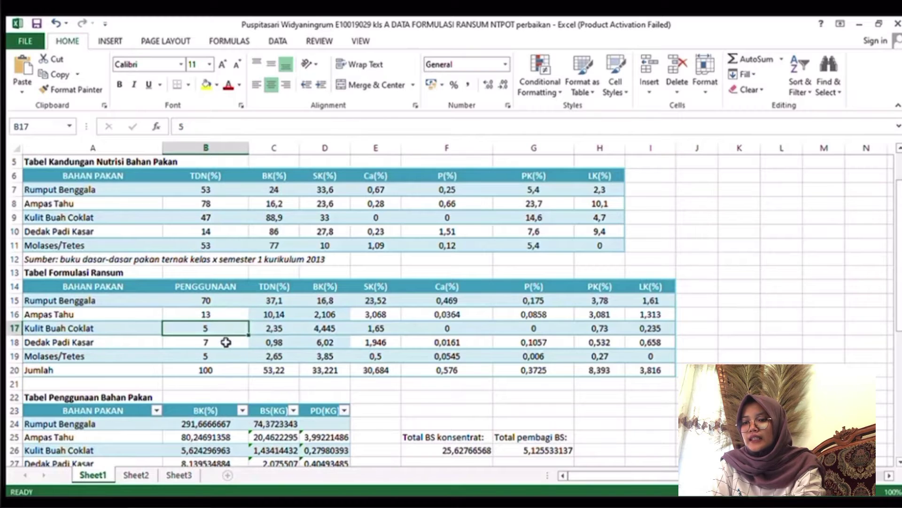
pyautogui.click(225, 353)
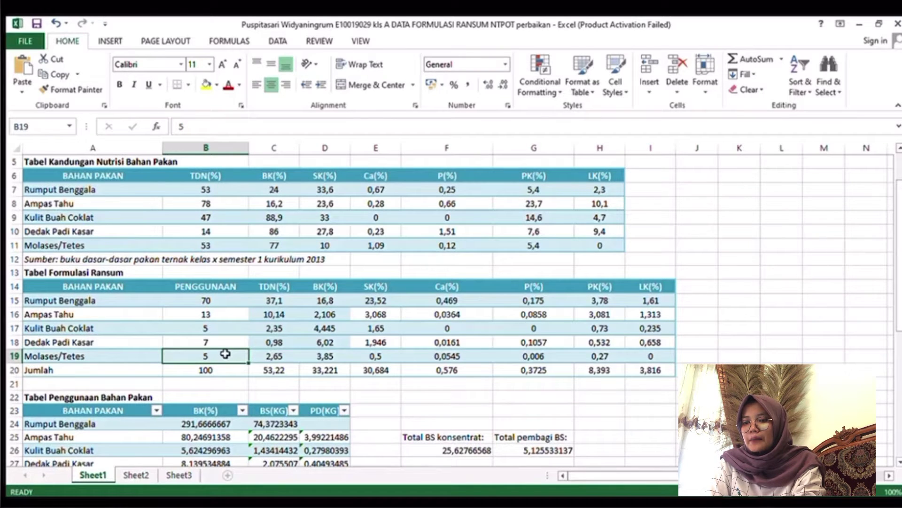
# Step: Examine the Ca(%) formulas for Rumput Benggala, Ampas Tahu and Kulit Buah Coklat, and Rumput Benggala's source Ca(%) value
pyautogui.click(441, 305)
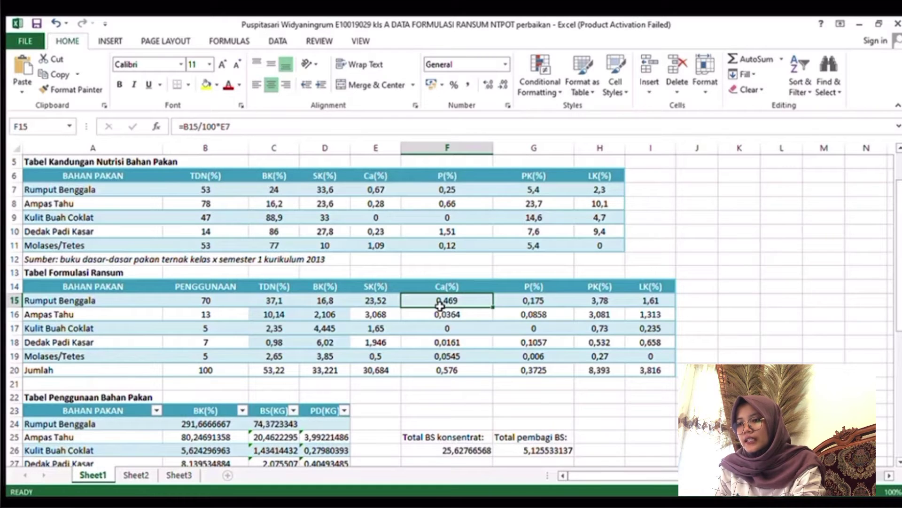
pyautogui.click(383, 194)
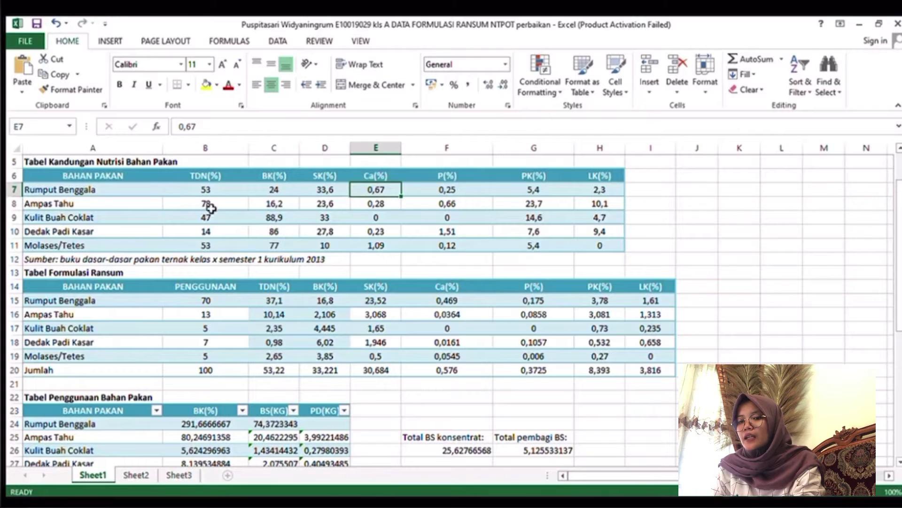
pyautogui.click(454, 302)
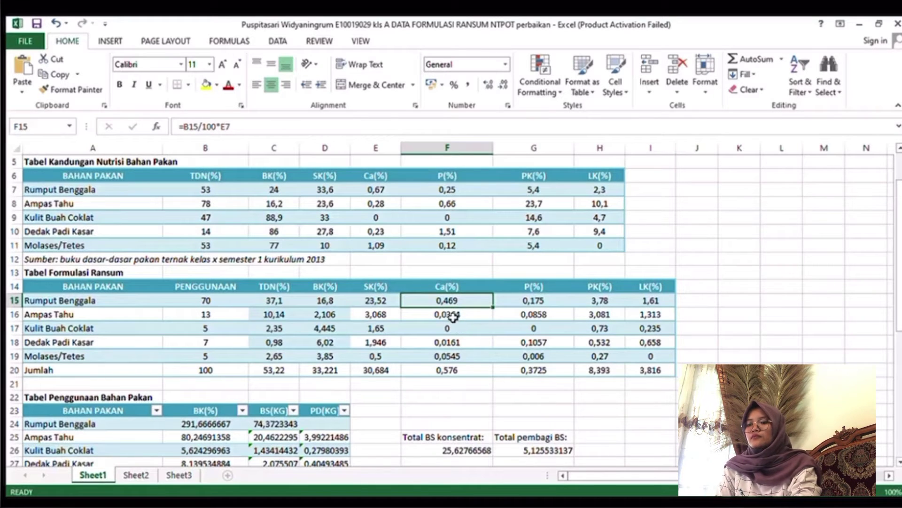
pyautogui.doubleClick(447, 316)
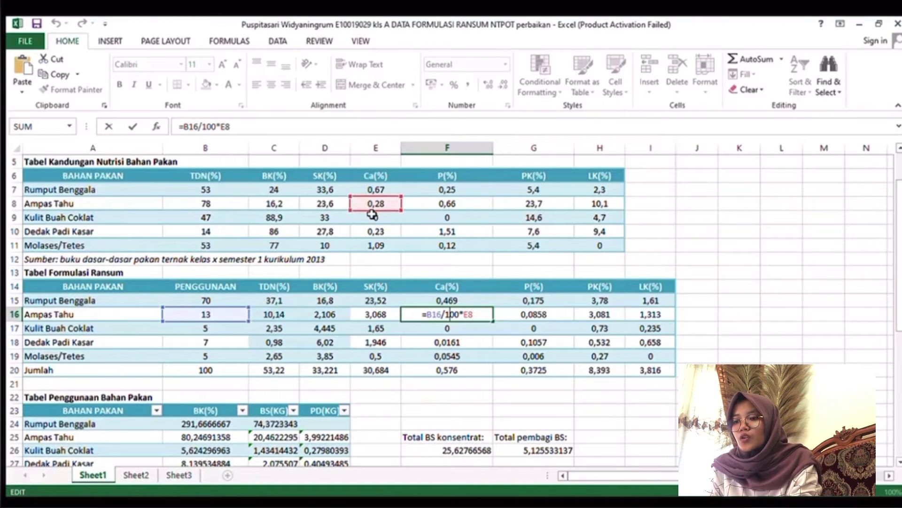
pyautogui.click(465, 330)
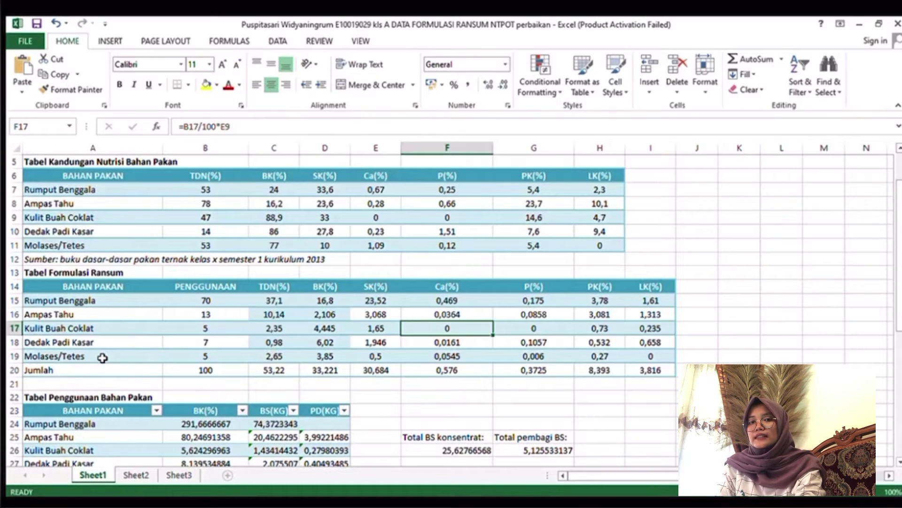
pyautogui.click(467, 304)
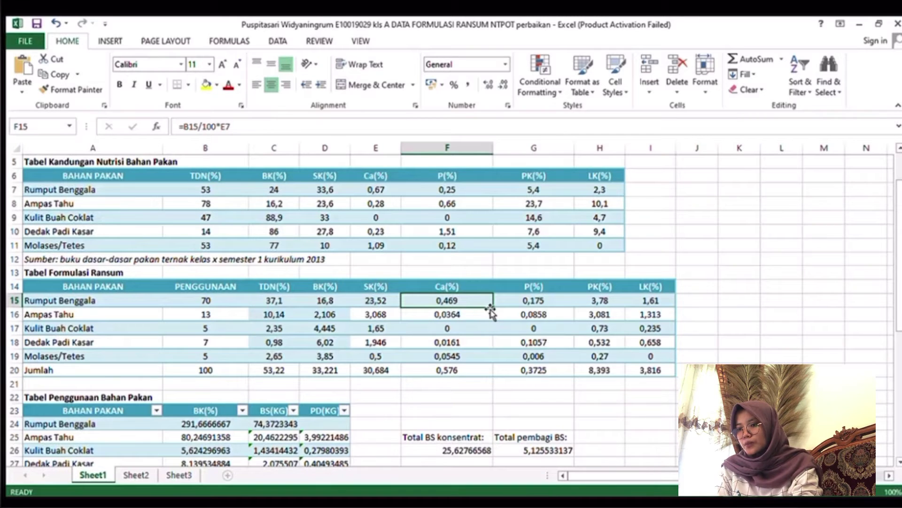
# Step: Fill the Rumput Benggala Ca(%) formula down through Molases/Tetes and total the column with AutoSum in the Jumlah row
pyautogui.moveTo(494, 308); pyautogui.dragTo(484, 362)
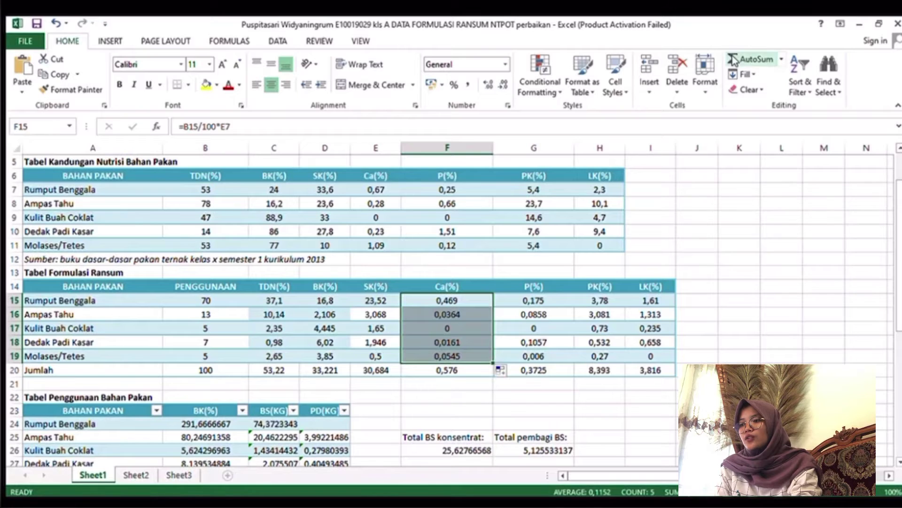
pyautogui.click(460, 388)
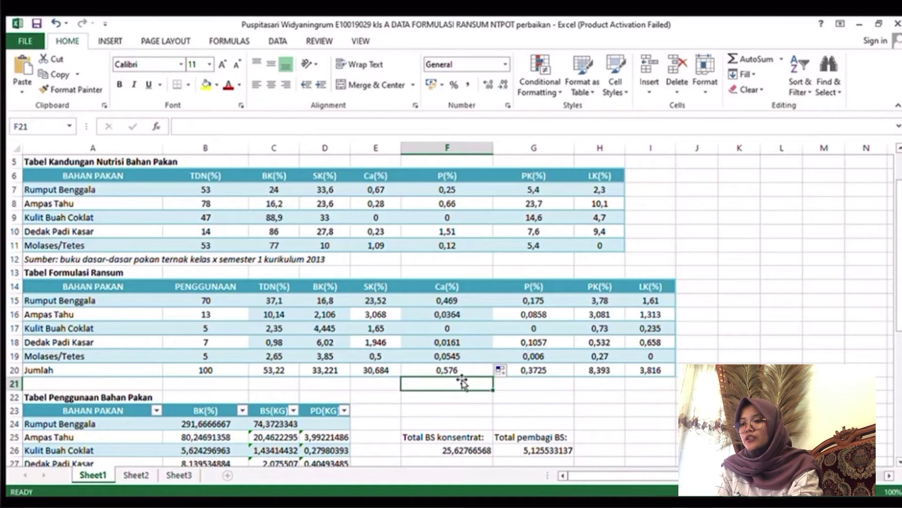
# Step: Inspect the P(%) formulas for Rumput Benggala and Ampas Tahu in Tabel Formulasi Ransum, including the cells Rumput Benggala's formula references
pyautogui.click(524, 303)
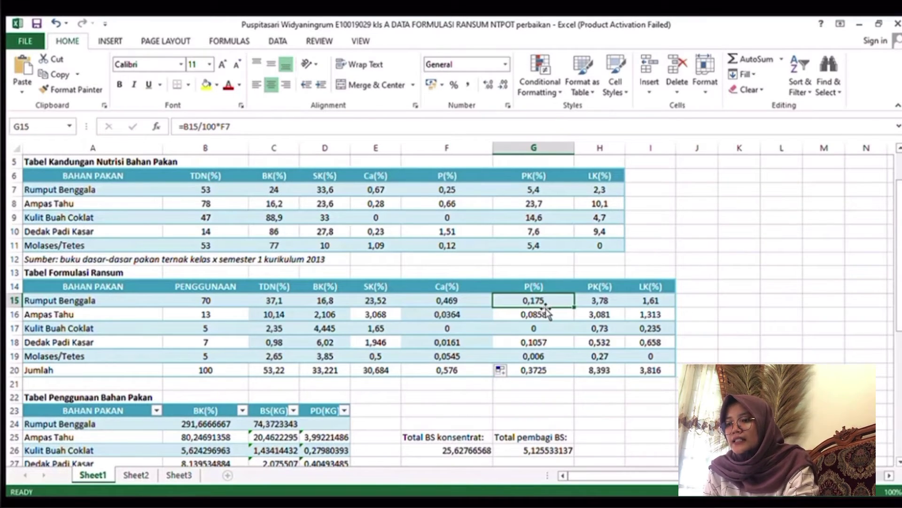
pyautogui.hotkey('ctrl', 'Down')
pyautogui.doubleClick(538, 301)
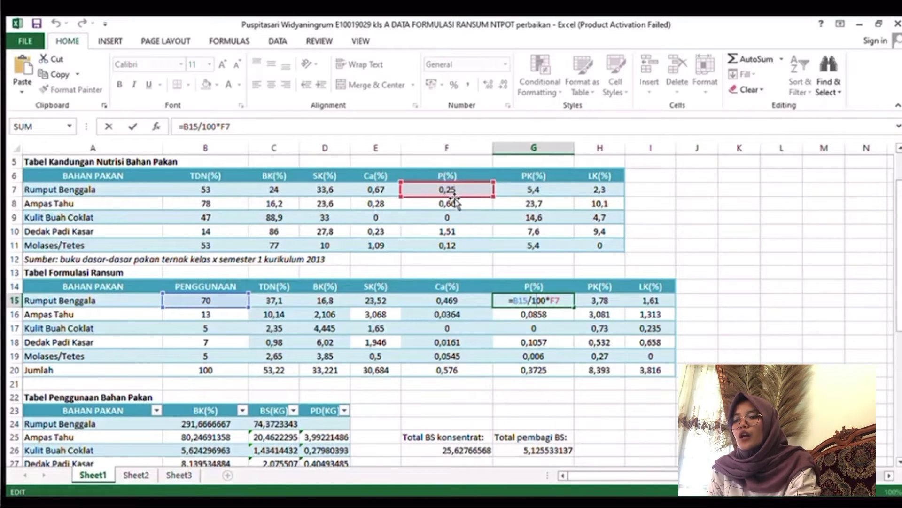
pyautogui.press('Return')
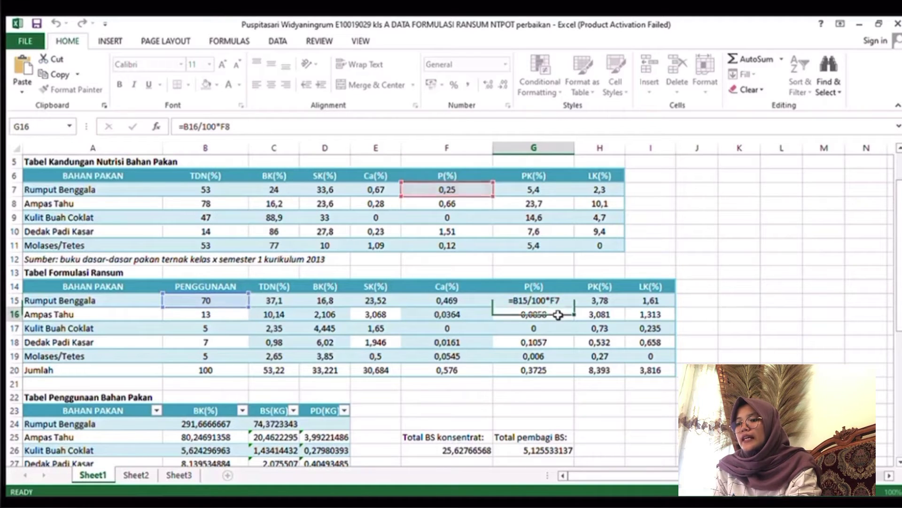
pyautogui.click(554, 306)
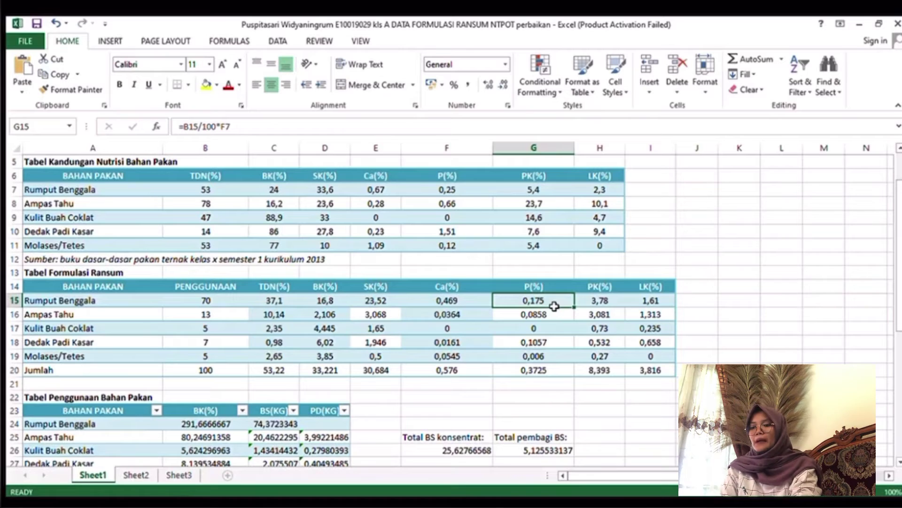
pyautogui.click(545, 319)
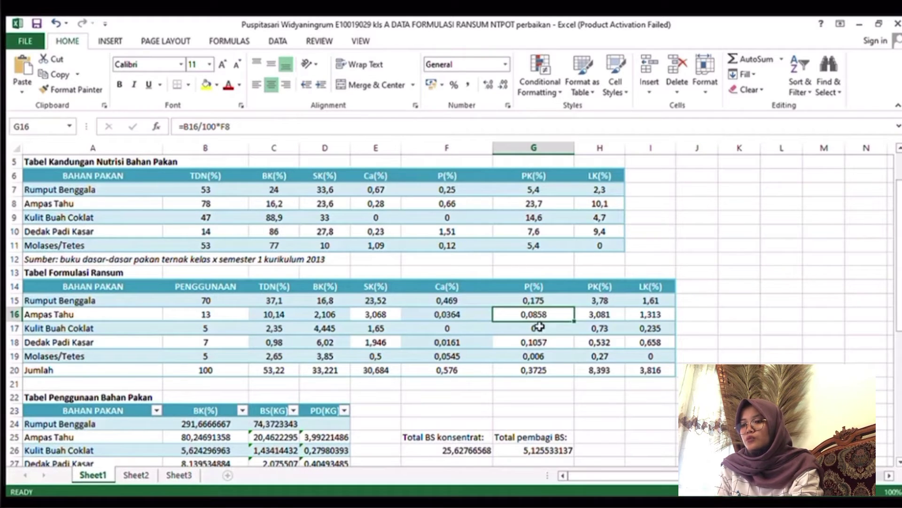
# Step: Fill the Rumput Benggala P(%) formula down through Molases/Tetes and total the column with AutoSum in the Jumlah row
pyautogui.click(546, 302)
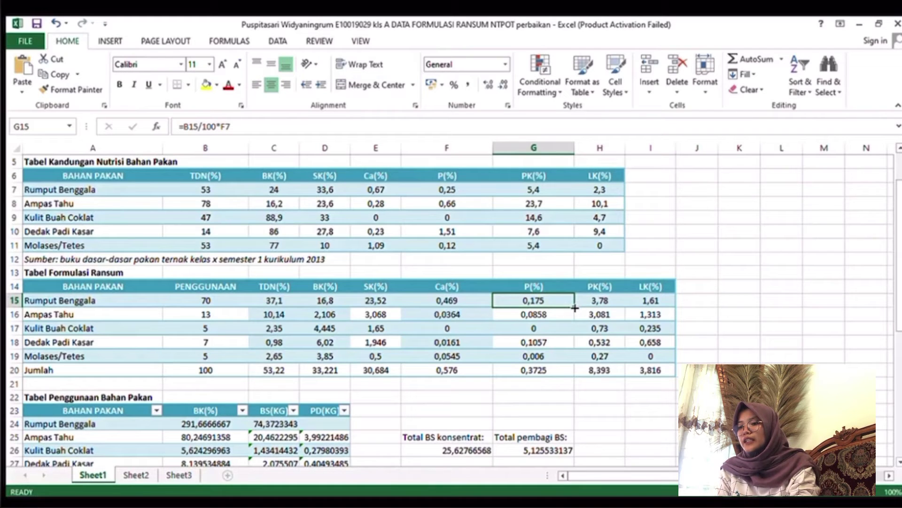
pyautogui.moveTo(574, 307); pyautogui.dragTo(570, 362)
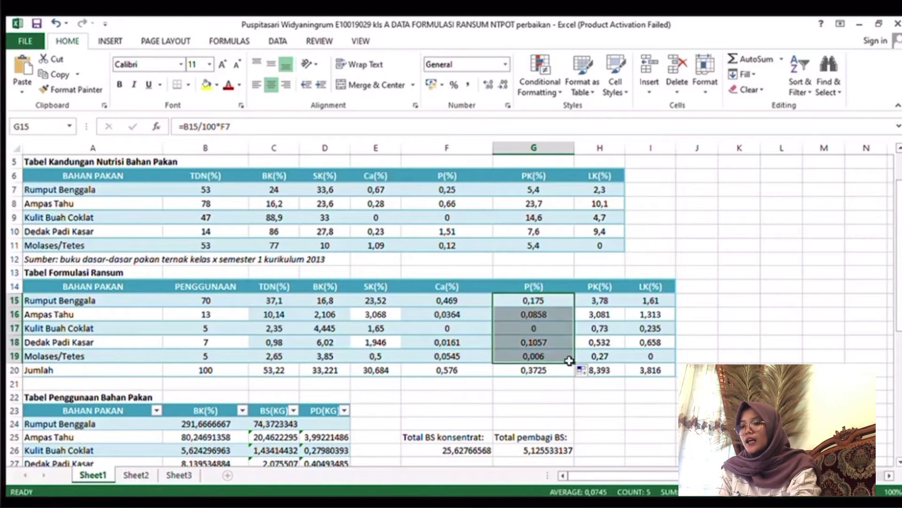
pyautogui.click(748, 57)
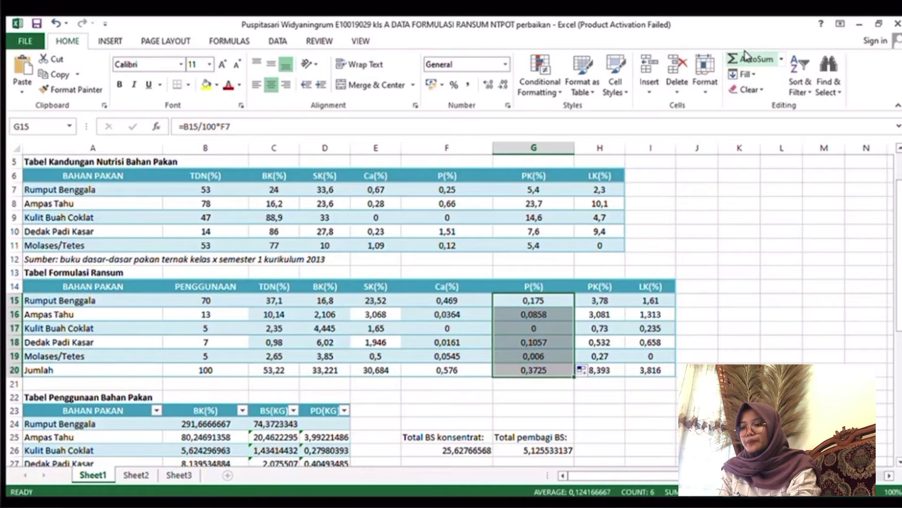
pyautogui.click(536, 388)
pyautogui.click(536, 370)
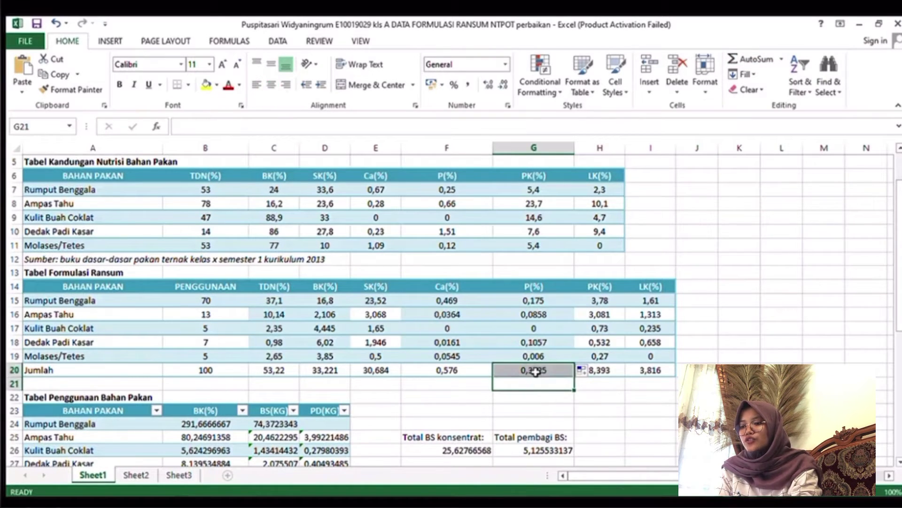
pyautogui.click(576, 396)
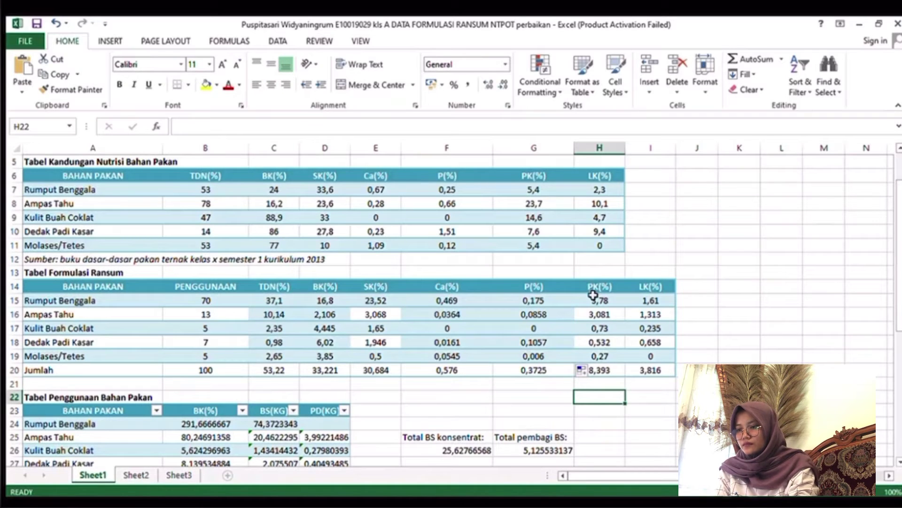
# Step: Inspect the PK(%) formula for Rumput Benggala with its referenced cells, and check the PK(%) formulas down to Dedak Padi Kasar
pyautogui.click(595, 303)
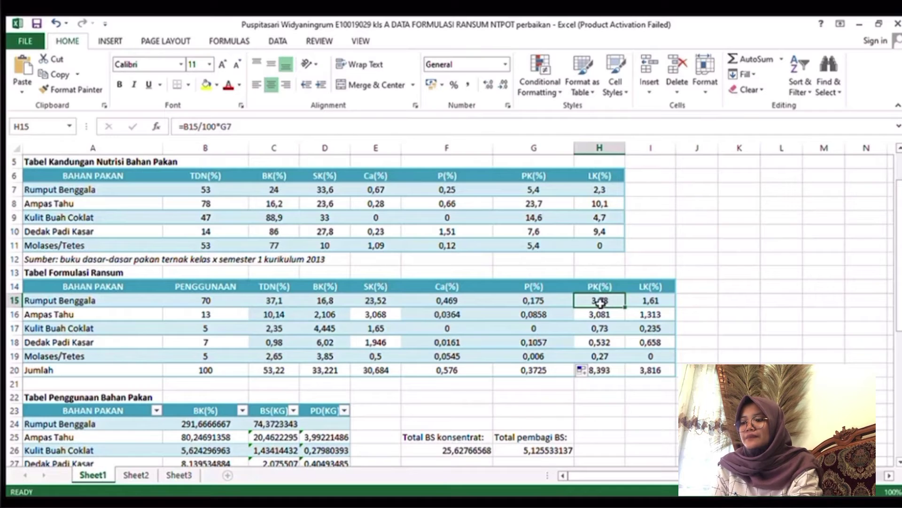
pyautogui.doubleClick(600, 302)
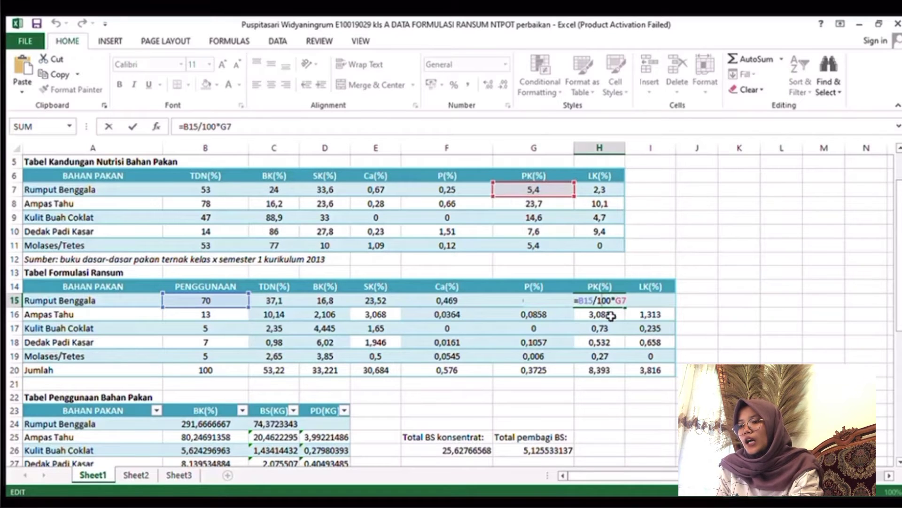
pyautogui.press('Return')
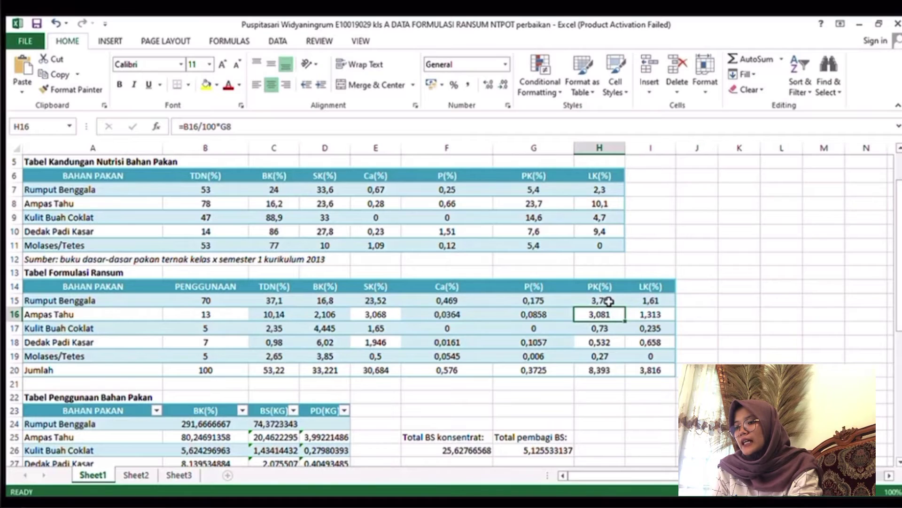
pyautogui.click(609, 301)
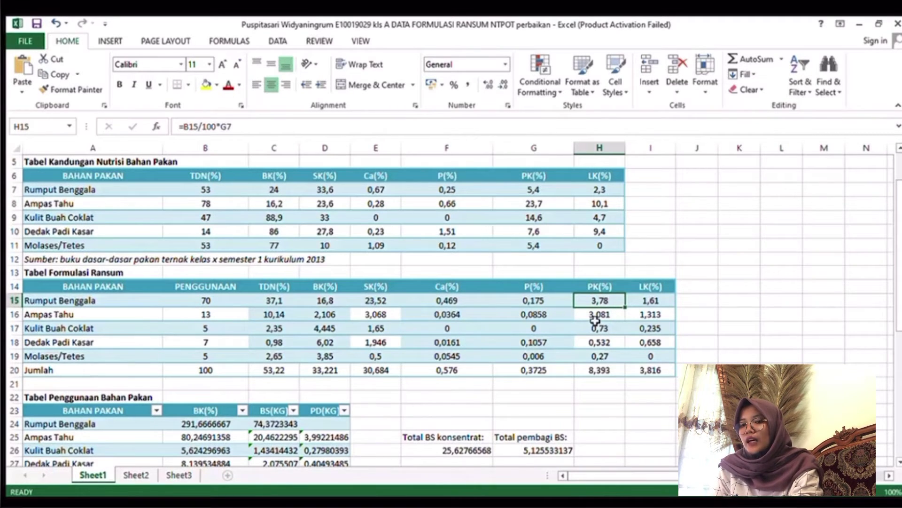
pyautogui.press('Down')
pyautogui.press('Down')
pyautogui.press('Down')
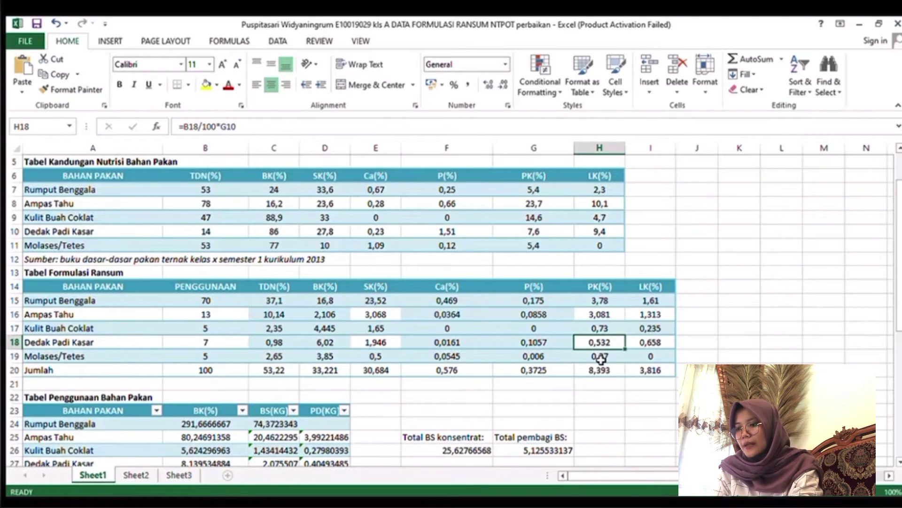
# Step: Fill the Rumput Benggala PK(%) formula down through Molases/Tetes and total the column with AutoSum in the Jumlah row
pyautogui.click(602, 304)
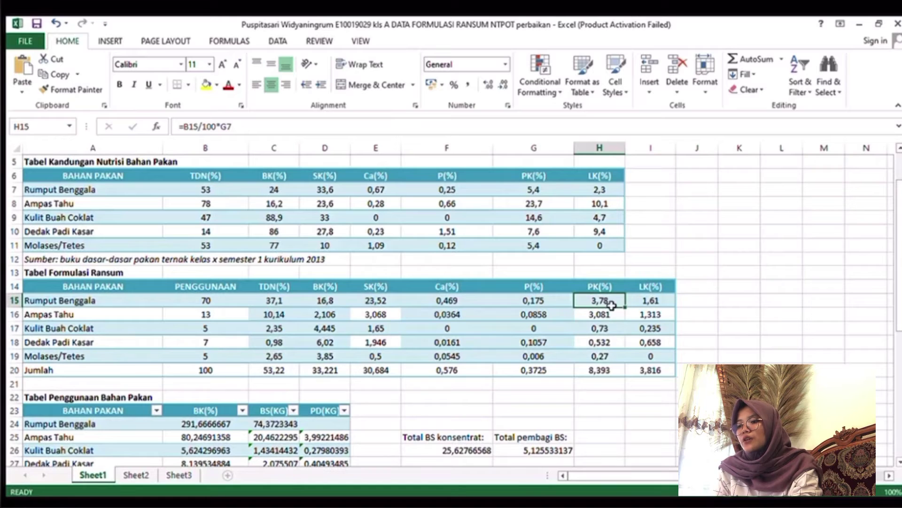
pyautogui.moveTo(625, 310); pyautogui.dragTo(622, 371)
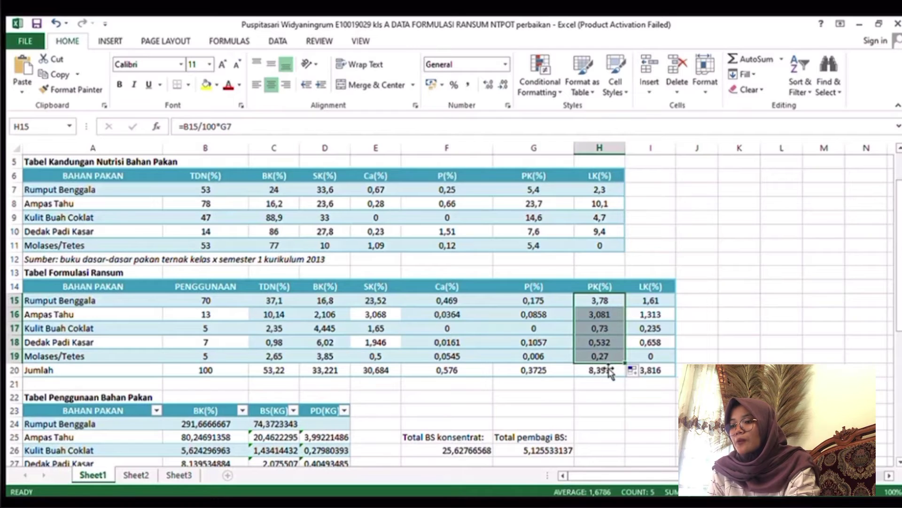
pyautogui.click(744, 59)
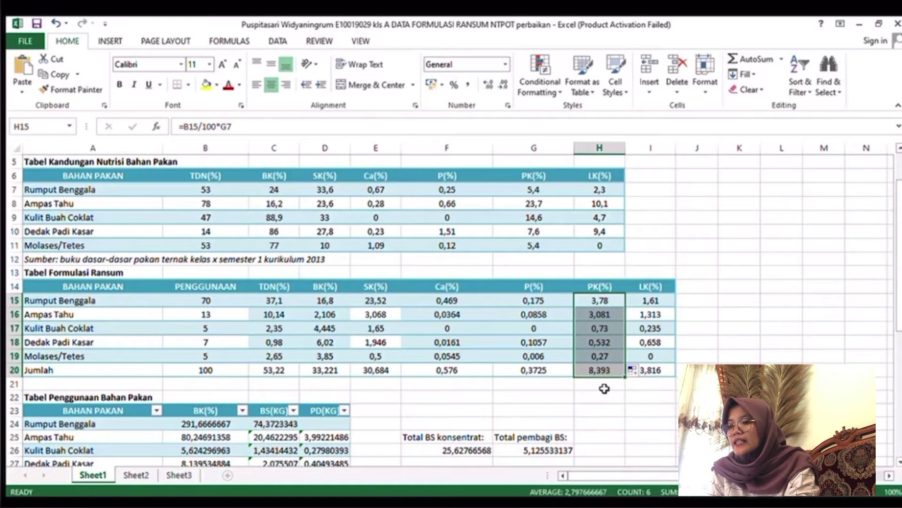
pyautogui.click(604, 388)
# Step: Inspect the LK(%) formulas for Rumput Benggala and Ampas Tahu in Tabel Formulasi Ransum, including the cells Rumput Benggala's formula references
pyautogui.click(641, 302)
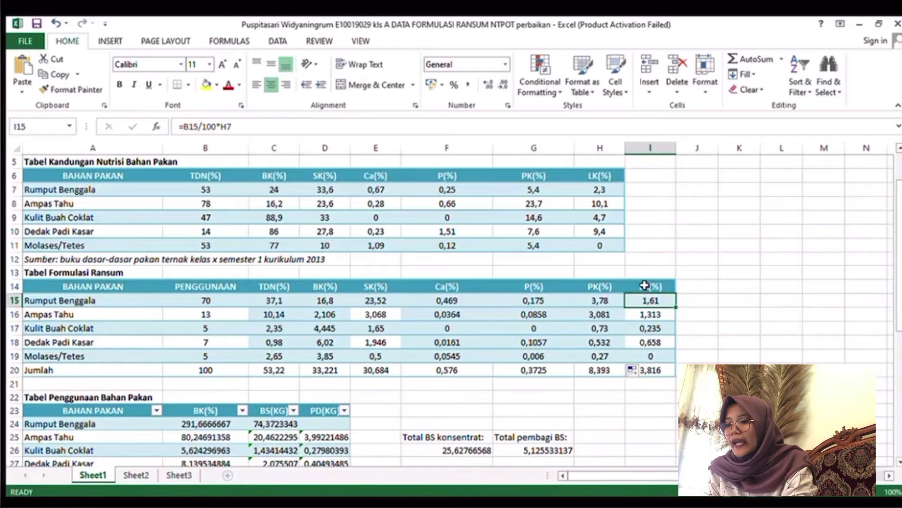
pyautogui.click(646, 285)
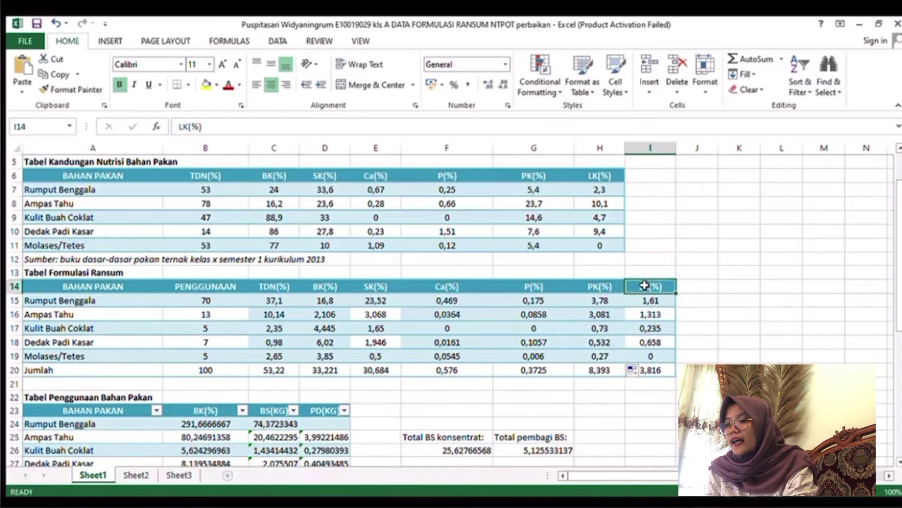
pyautogui.click(653, 310)
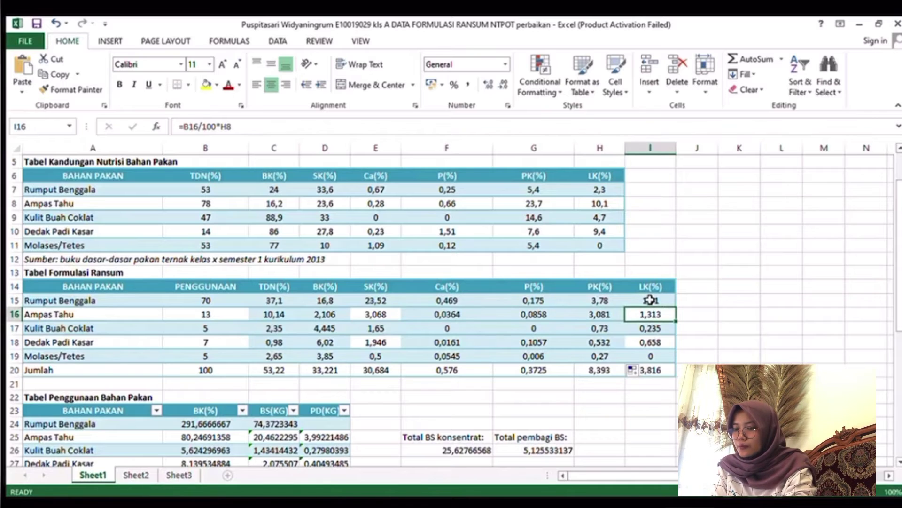
pyautogui.click(650, 299)
pyautogui.doubleClick(651, 301)
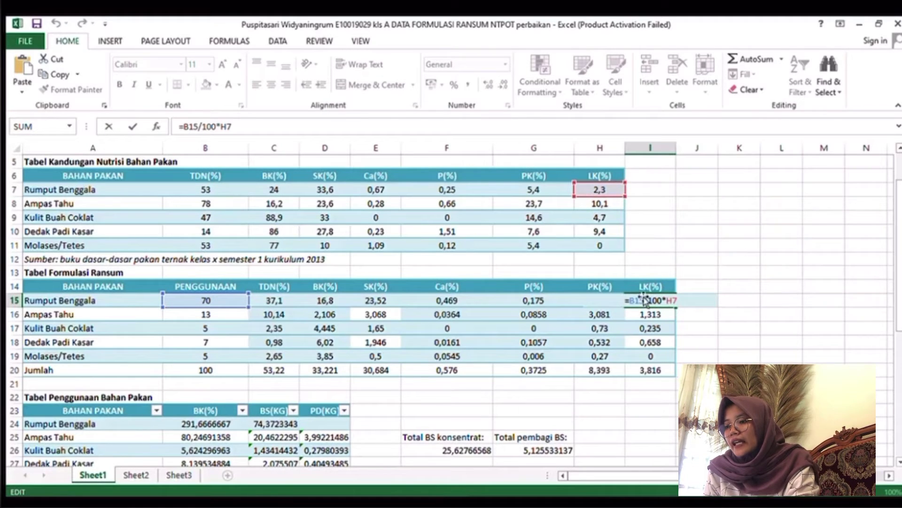
pyautogui.press('Return')
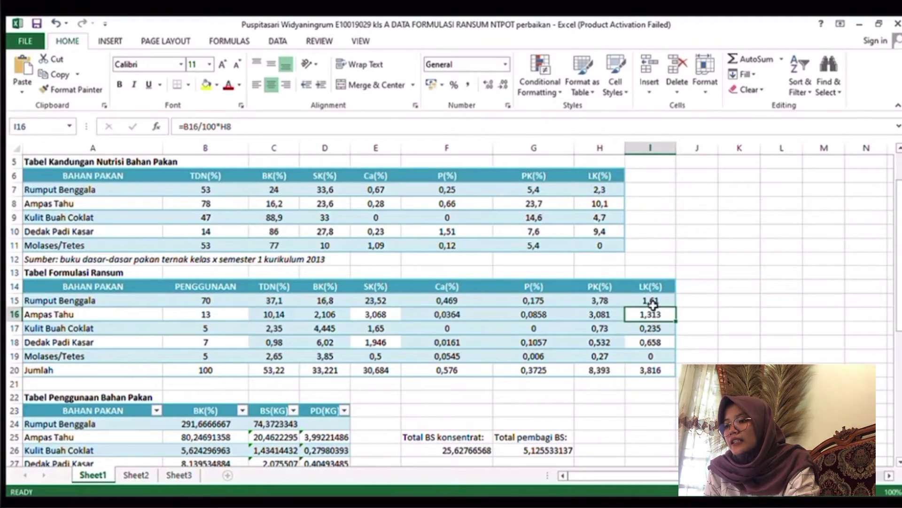
pyautogui.click(653, 304)
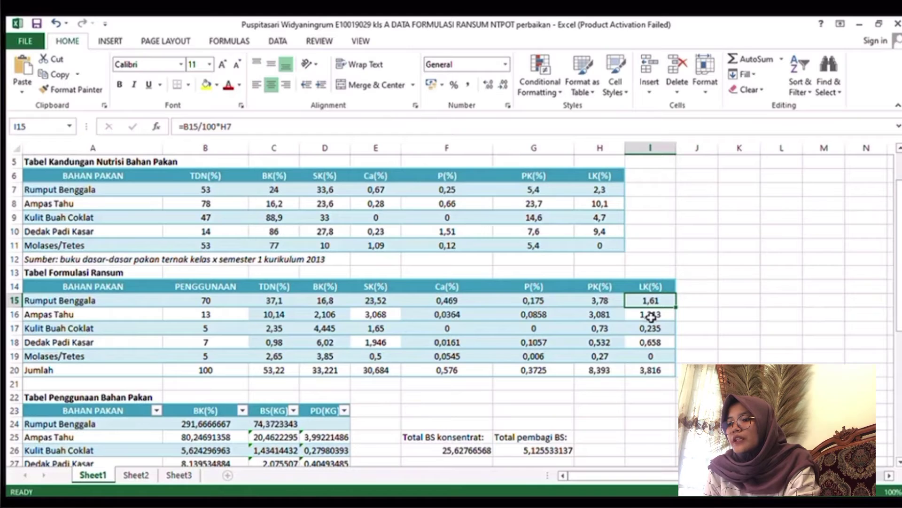
pyautogui.click(547, 329)
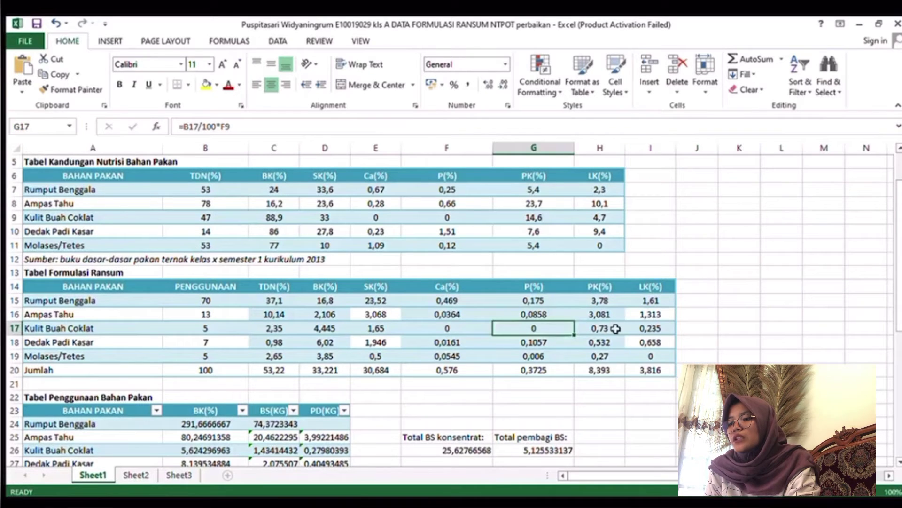
pyautogui.click(646, 312)
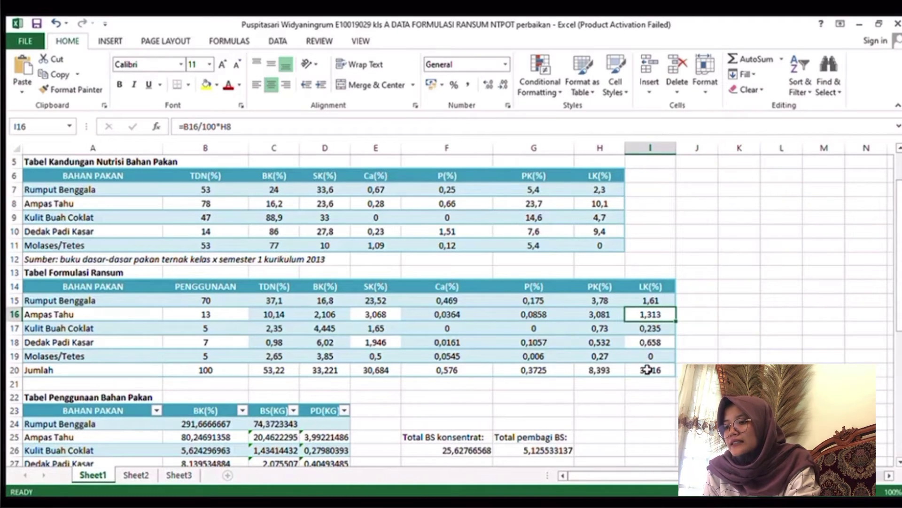
# Step: Fill the Rumput Benggala LK(%) formula down through Molases/Tetes and total the column with AutoSum in the Jumlah row
pyautogui.click(661, 300)
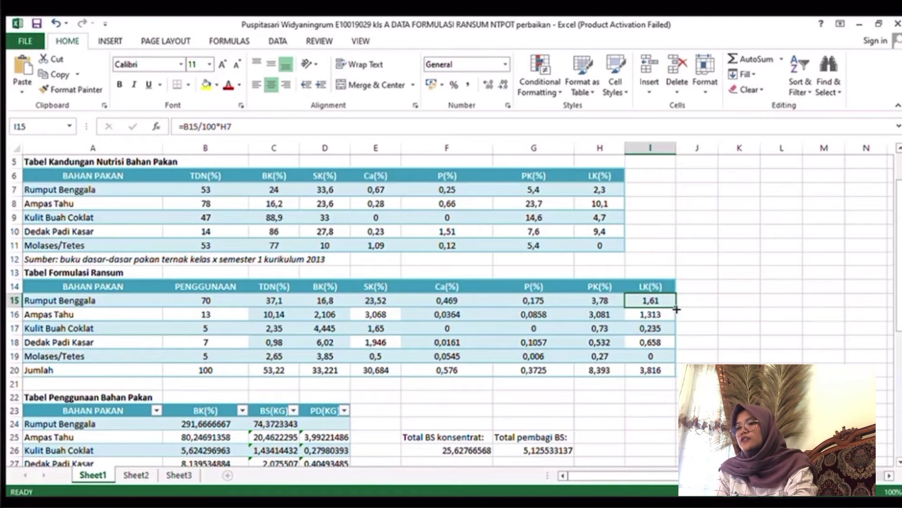
pyautogui.moveTo(677, 310); pyautogui.dragTo(675, 364)
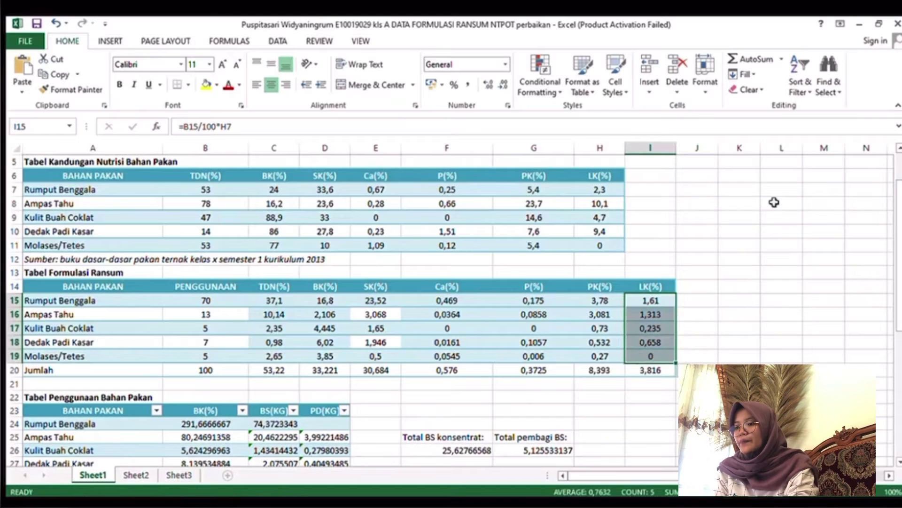
pyautogui.click(758, 60)
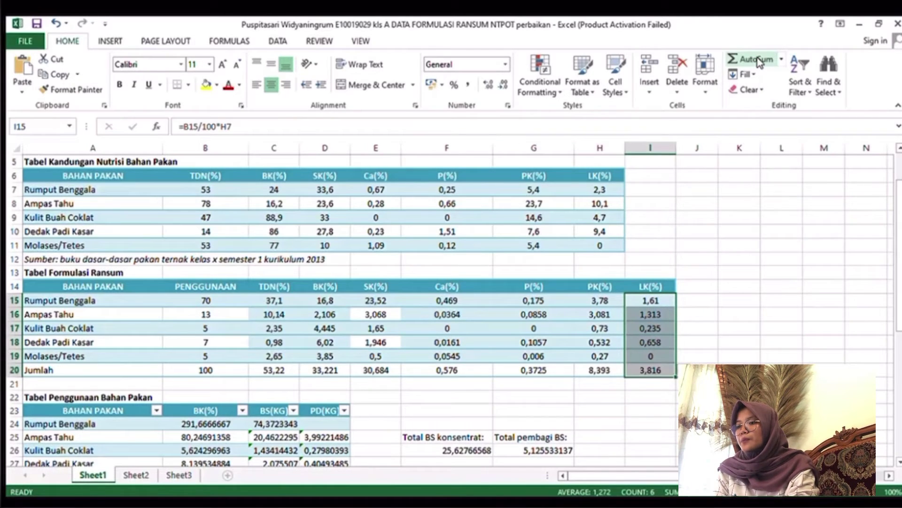
pyautogui.click(648, 373)
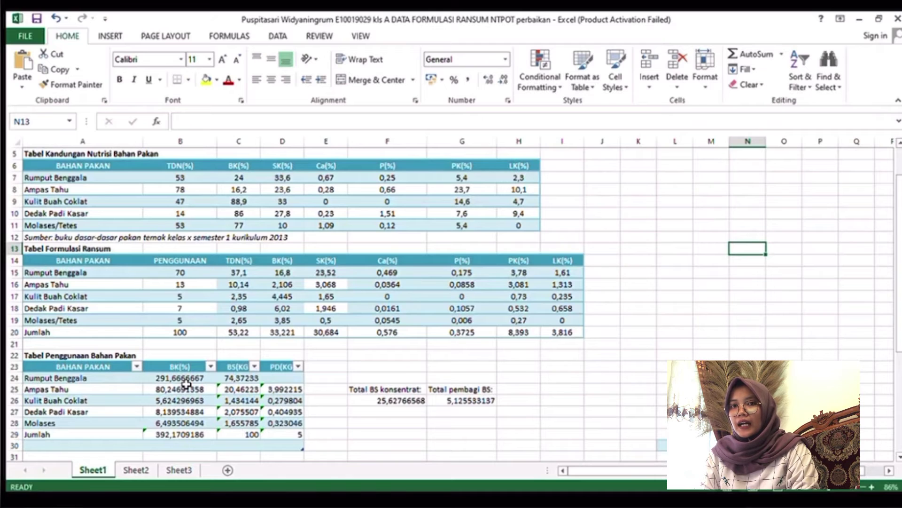
# Step: Review the BK(%) column of Tabel Penggunaan Bahan Pakan down to Jumlah and inspect Rumput Benggala's BK(%) formula and its referenced cells
pyautogui.click(186, 383)
pyautogui.press('Down')
pyautogui.press('Down')
pyautogui.press('Down')
pyautogui.press('Down')
pyautogui.press('Down')
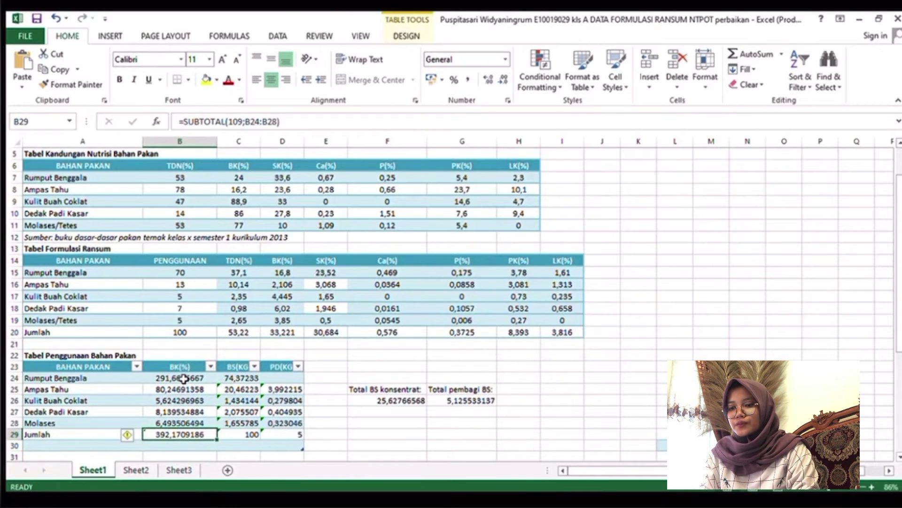
pyautogui.doubleClick(183, 379)
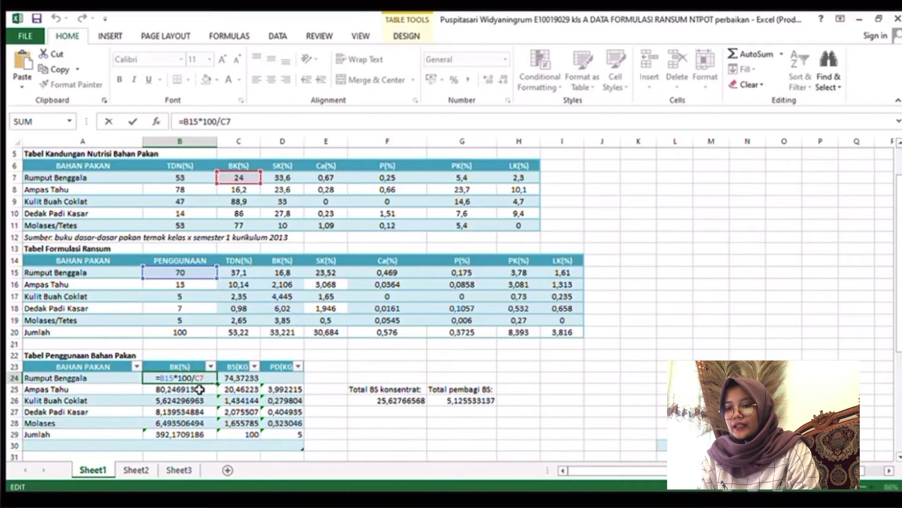
pyautogui.press('Return')
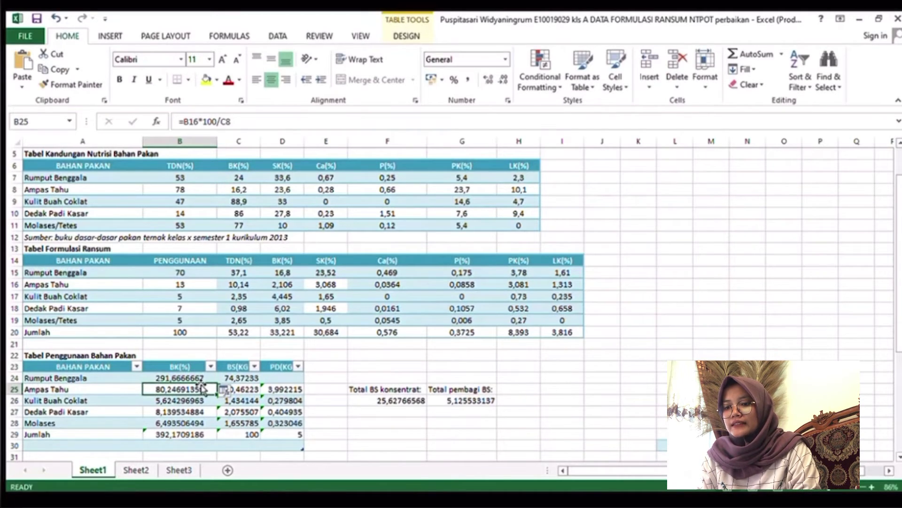
# Step: Inspect the BK(%) formulas for Rumput Benggala, Ampas Tahu and Kulit Buah Coklat in Tabel Penggunaan Bahan Pakan, including the cells Ampas Tahu's formula references
pyautogui.press('Up')
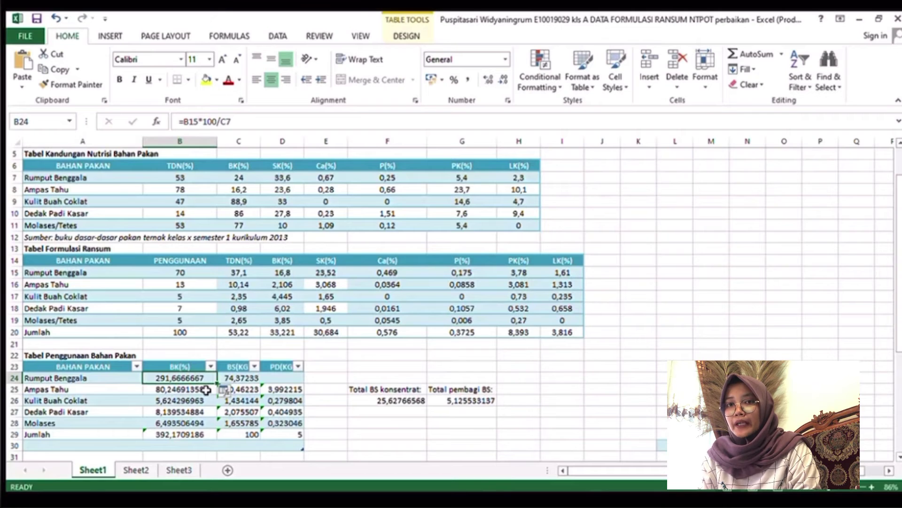
pyautogui.click(191, 391)
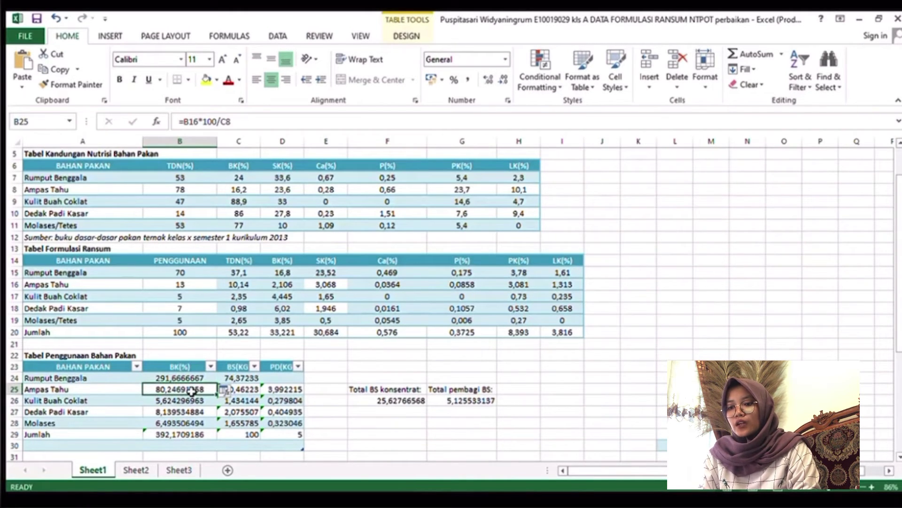
pyautogui.doubleClick(192, 391)
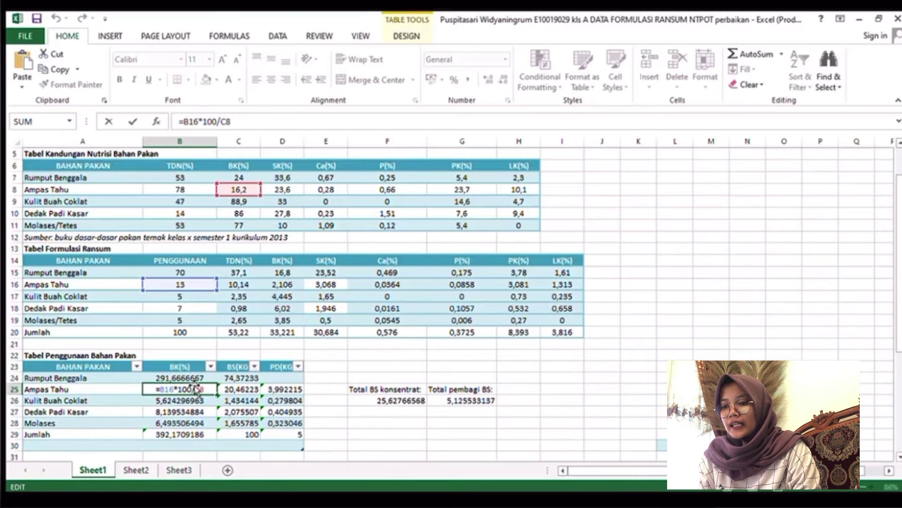
pyautogui.press('Return')
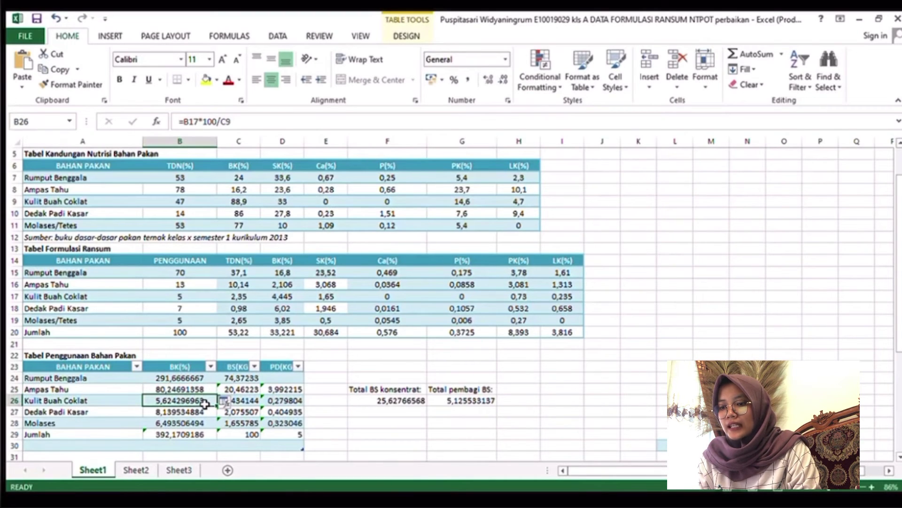
pyautogui.click(202, 390)
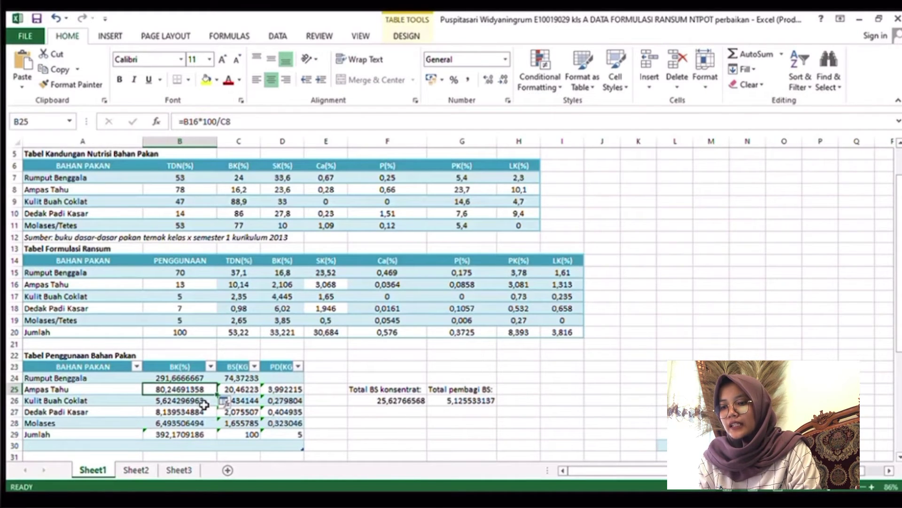
pyautogui.click(201, 403)
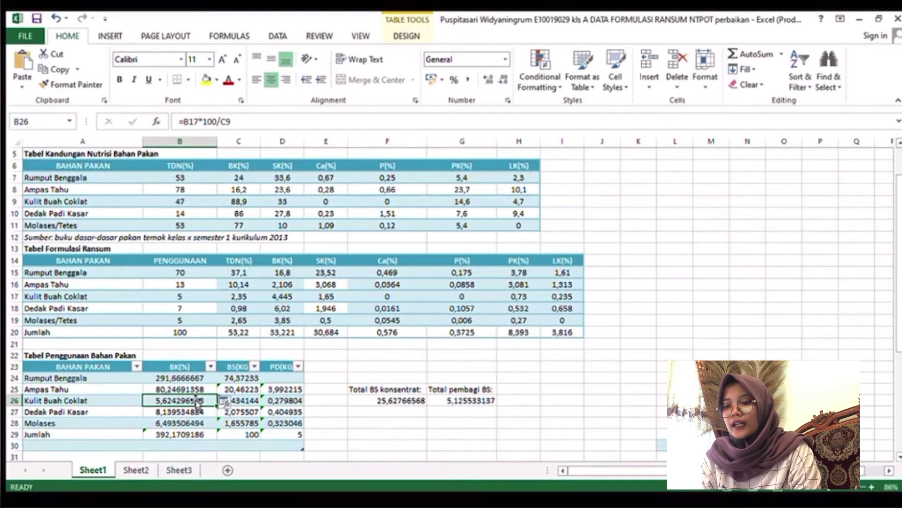
# Step: Inspect the BS(KG) formulas for Rumput Benggala and Ampas Tahu, the cells Rumput Benggala's formula references, and the column down to Jumlah
pyautogui.click(240, 378)
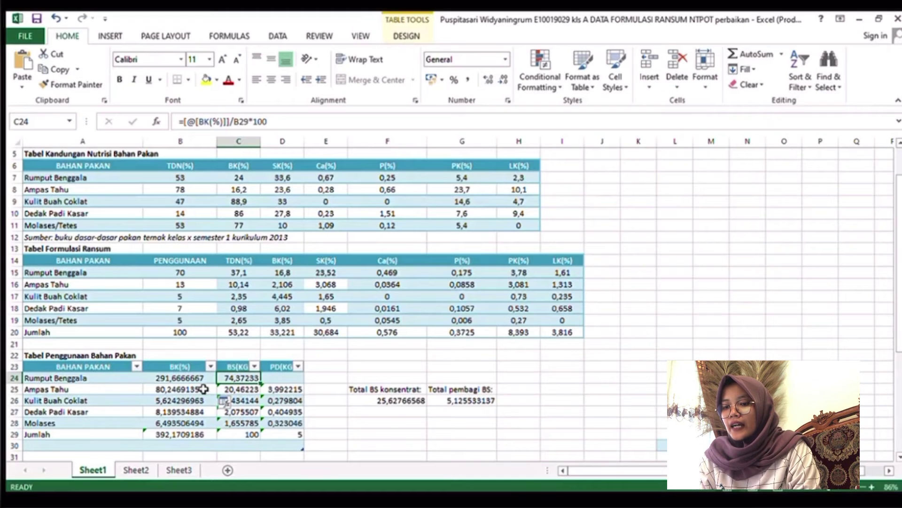
pyautogui.doubleClick(236, 379)
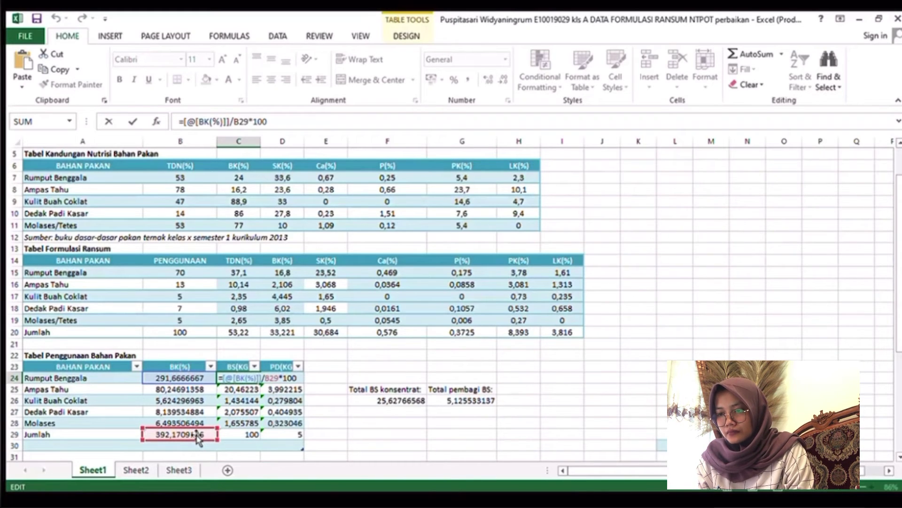
pyautogui.click(244, 390)
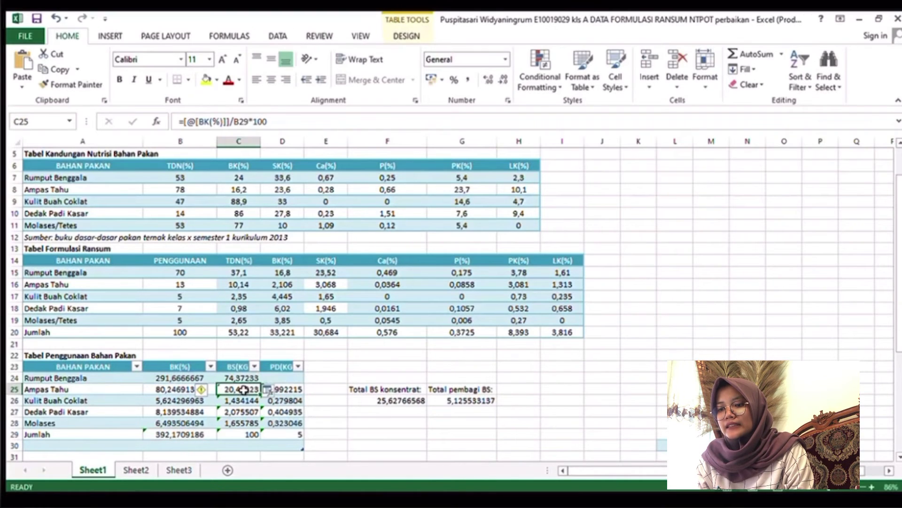
pyautogui.click(244, 379)
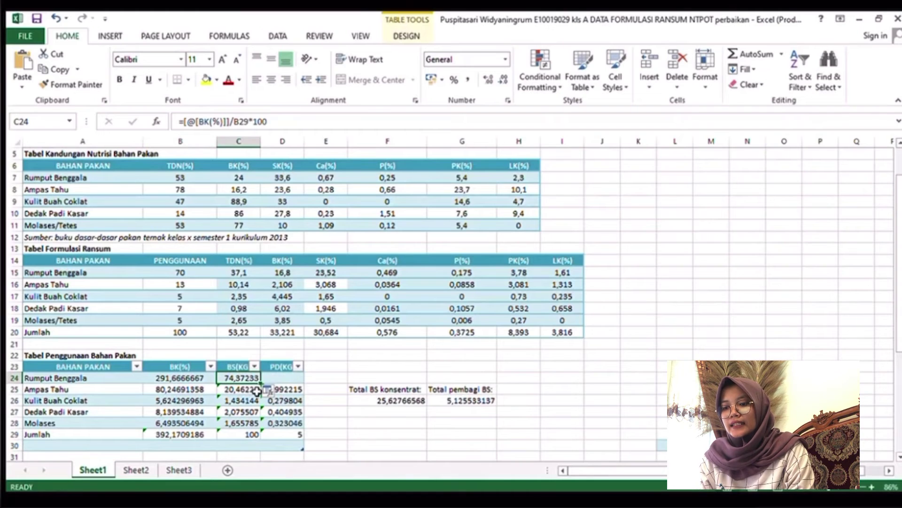
pyautogui.click(251, 392)
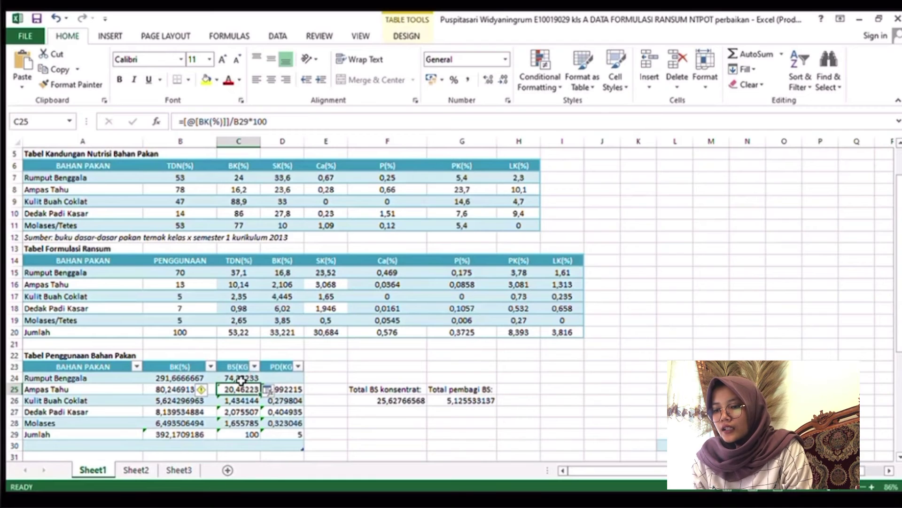
pyautogui.click(240, 378)
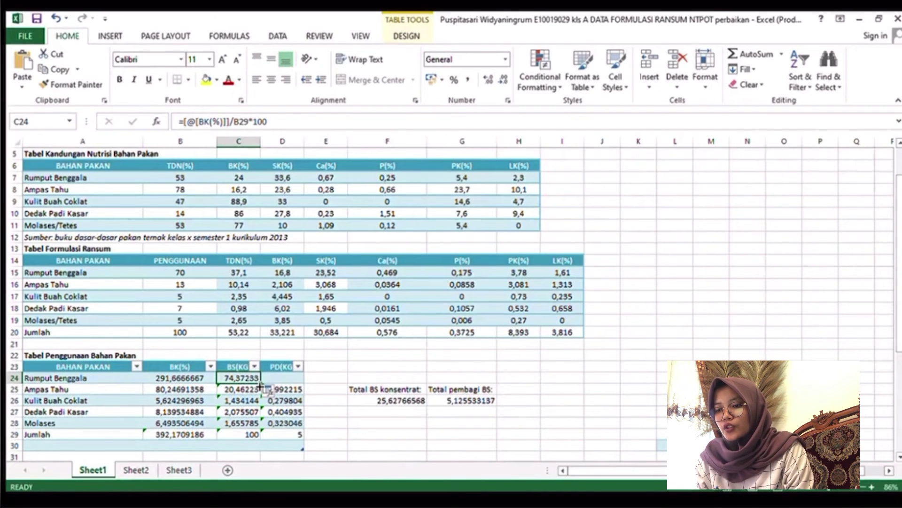
pyautogui.moveTo(260, 386); pyautogui.dragTo(249, 434)
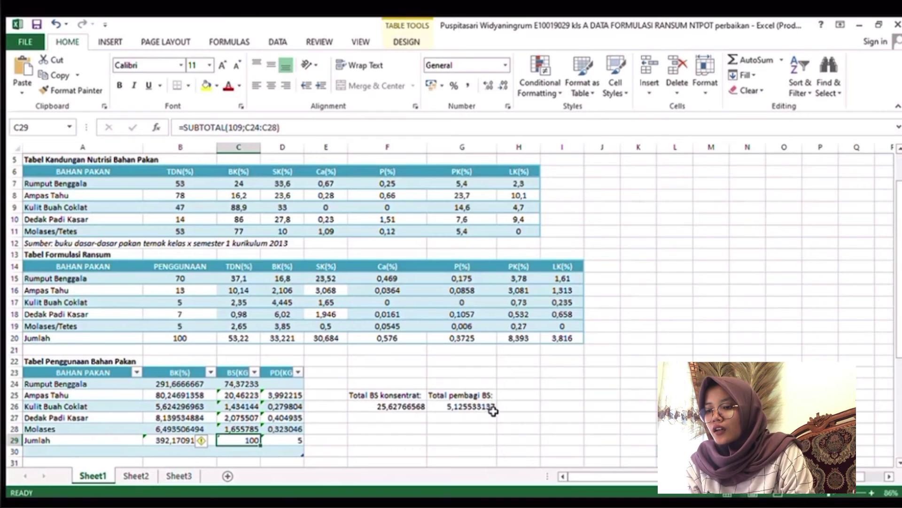
# Step: Inspect the Total BS konsentrat formula in F26 and the BS(KG) cells it sums
pyautogui.click(406, 410)
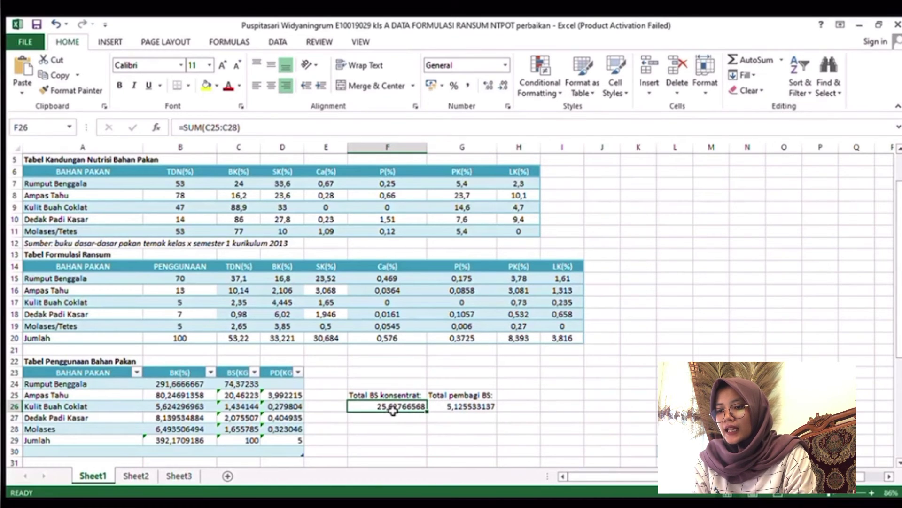
pyautogui.doubleClick(393, 410)
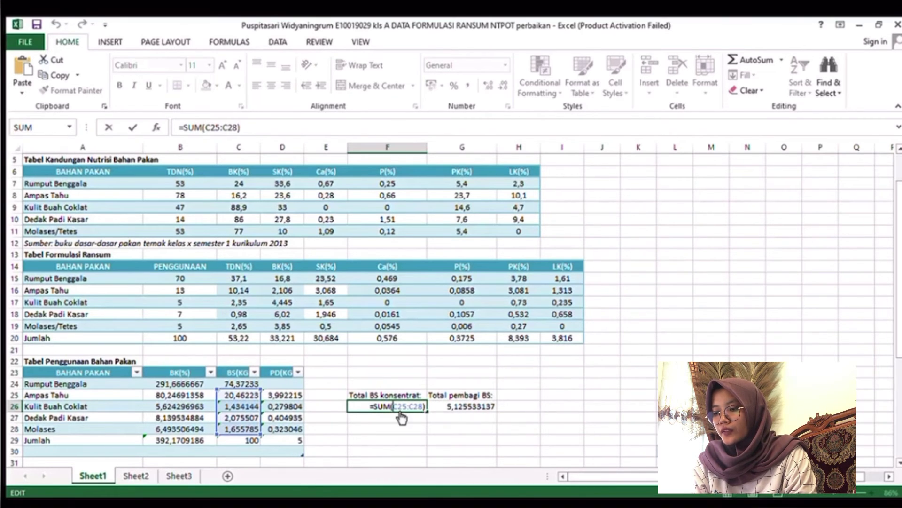
pyautogui.click(396, 383)
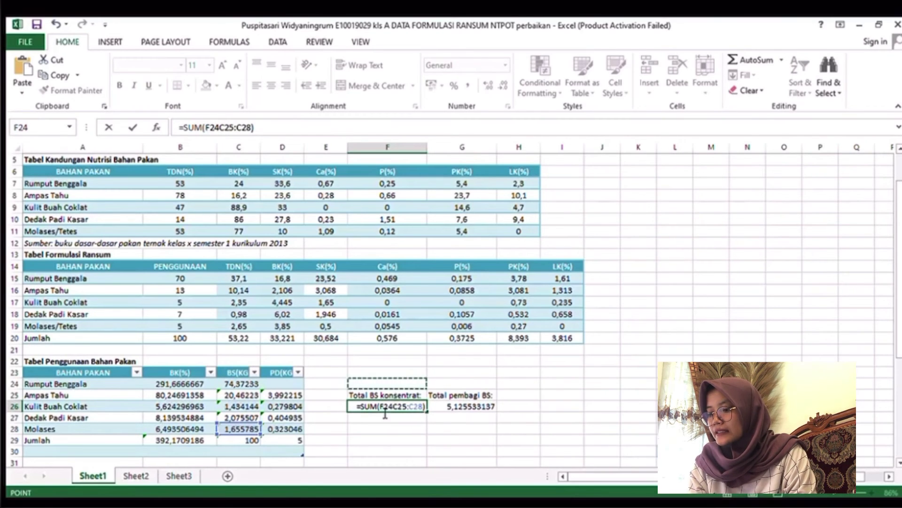
pyautogui.press('Return')
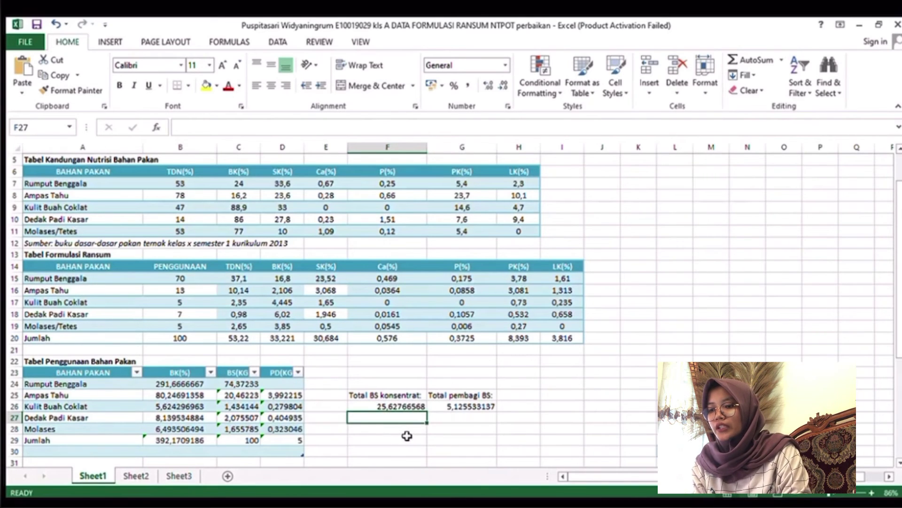
# Step: Inspect the Total pembagi BS formula in G26 and the cell it references
pyautogui.click(461, 412)
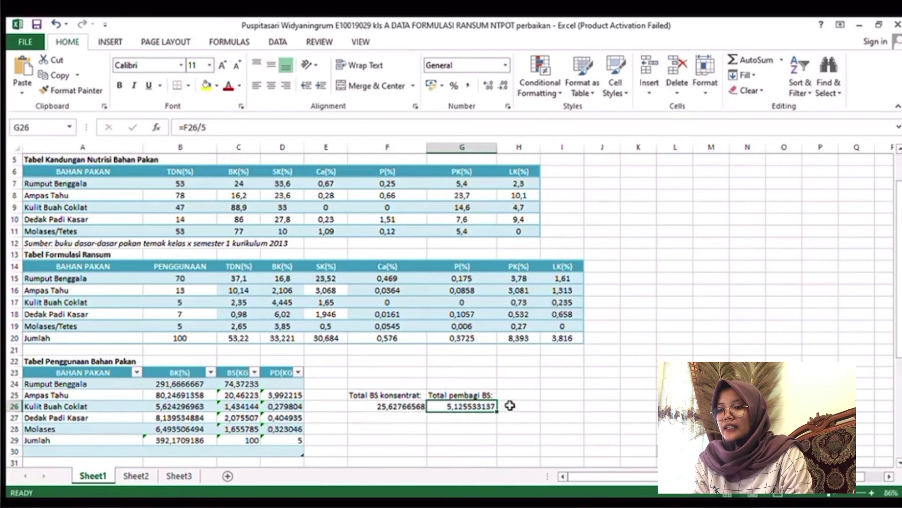
pyautogui.doubleClick(470, 409)
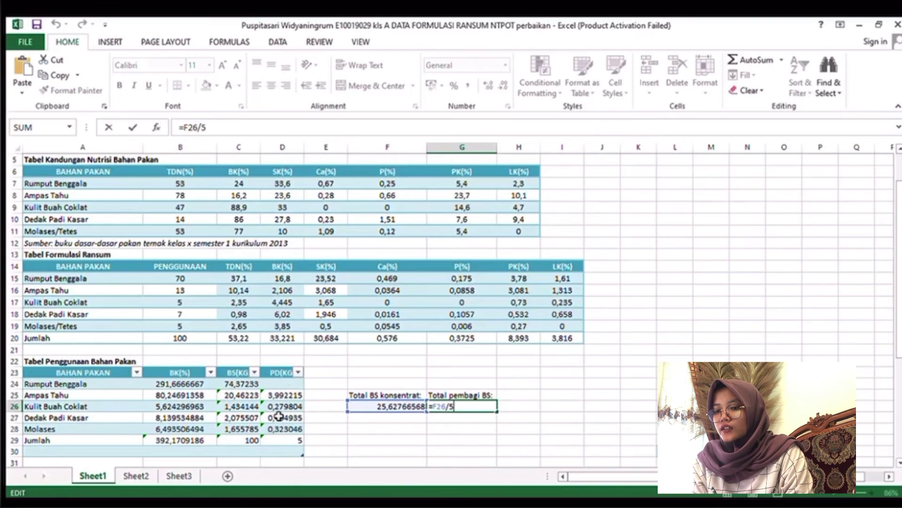
pyautogui.click(464, 419)
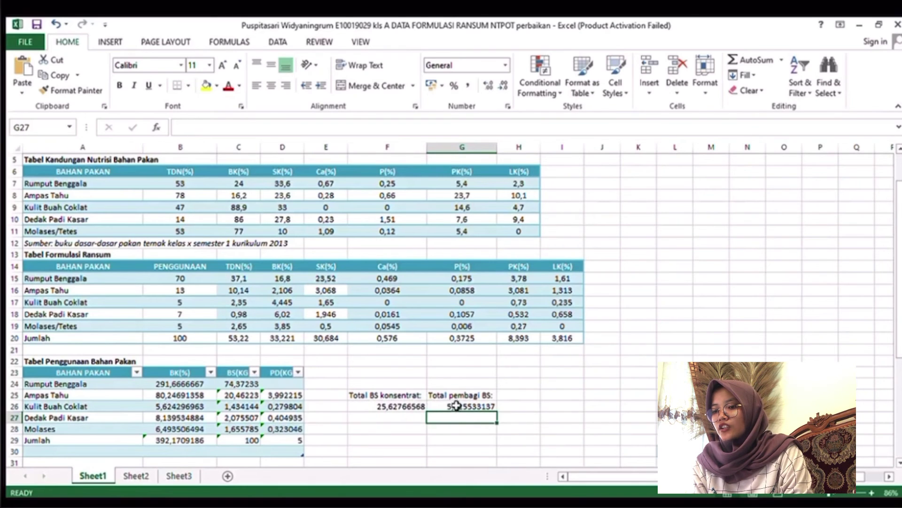
# Step: Inspect the PD(KG) cells for Rumput Benggala, Ampas Tahu and Kulit Buah Coklat, including the cells Ampas Tahu's formula references
pyautogui.click(298, 398)
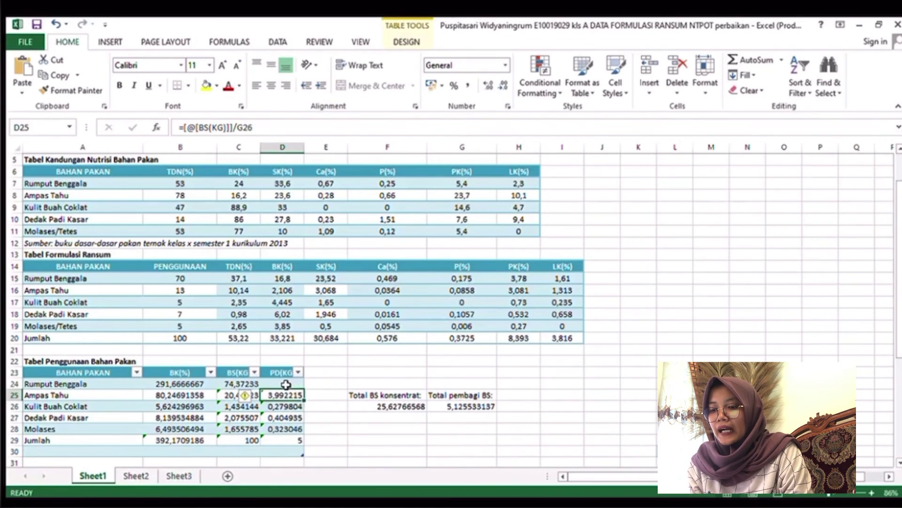
pyautogui.click(281, 384)
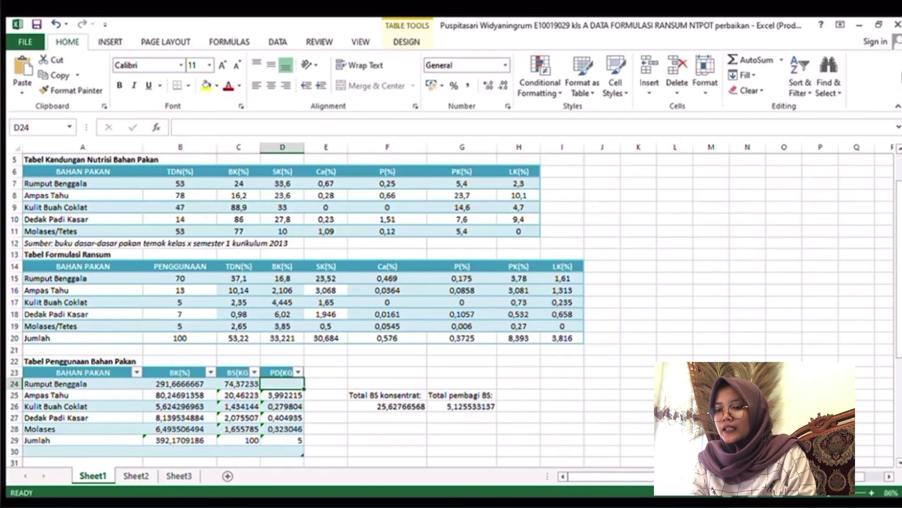
pyautogui.click(280, 396)
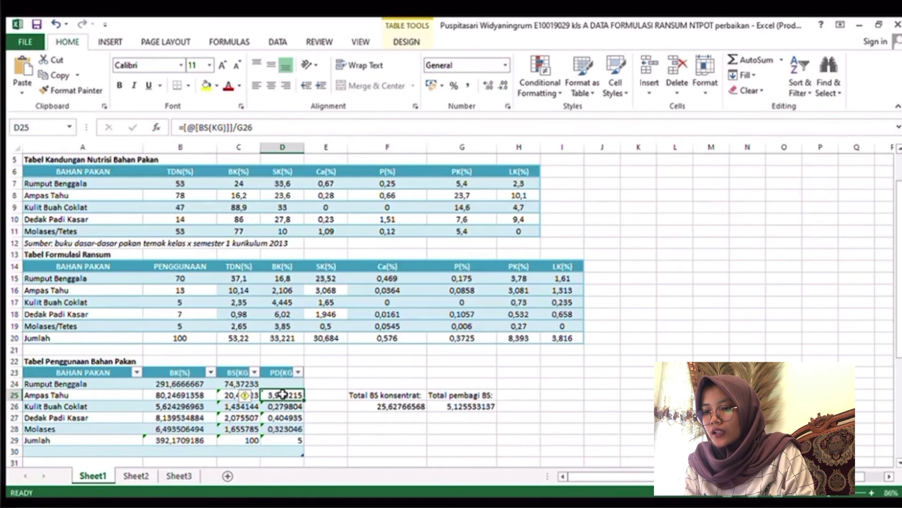
pyautogui.doubleClick(282, 396)
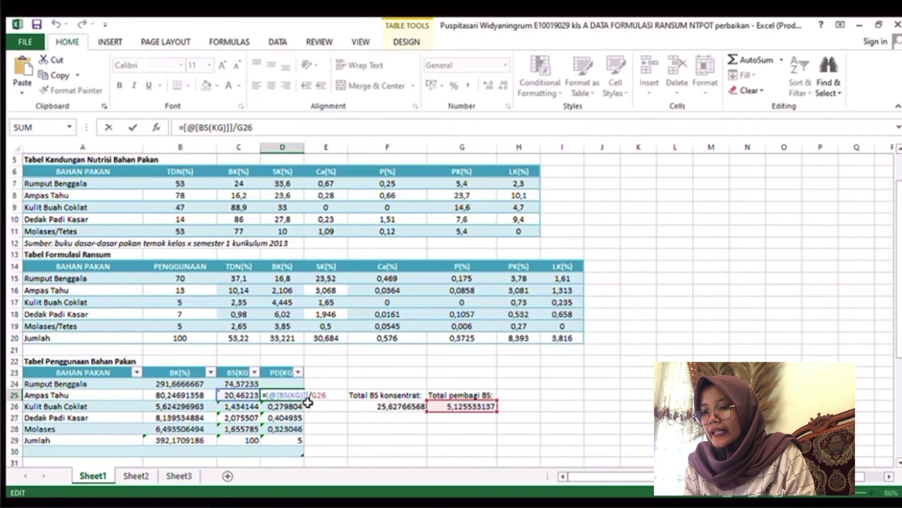
pyautogui.click(289, 409)
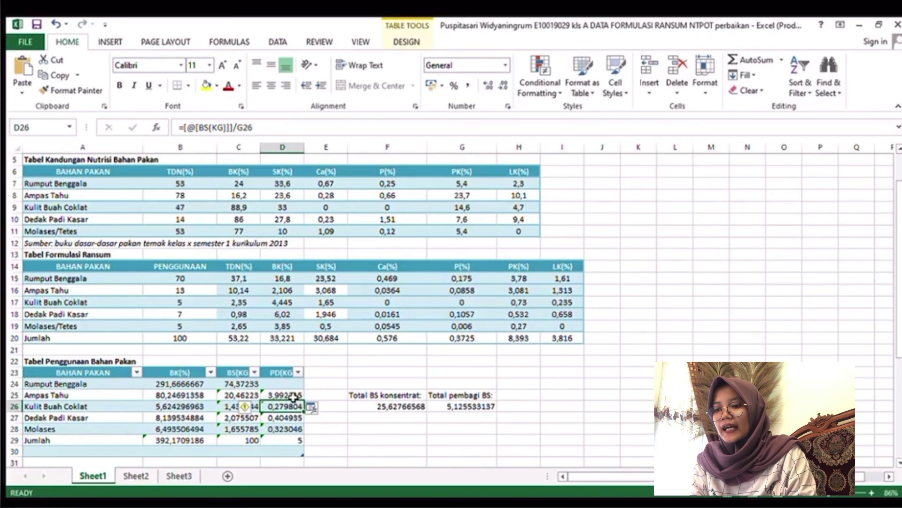
pyautogui.click(294, 398)
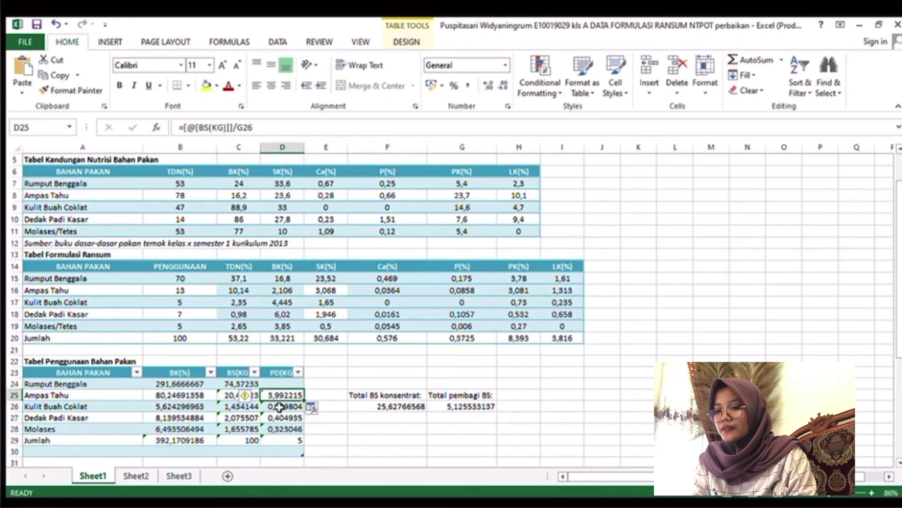
# Step: Total the PD(KG) column with AutoSum in the Jumlah row of Tabel Penggunaan Bahan Pakan
pyautogui.click(295, 452)
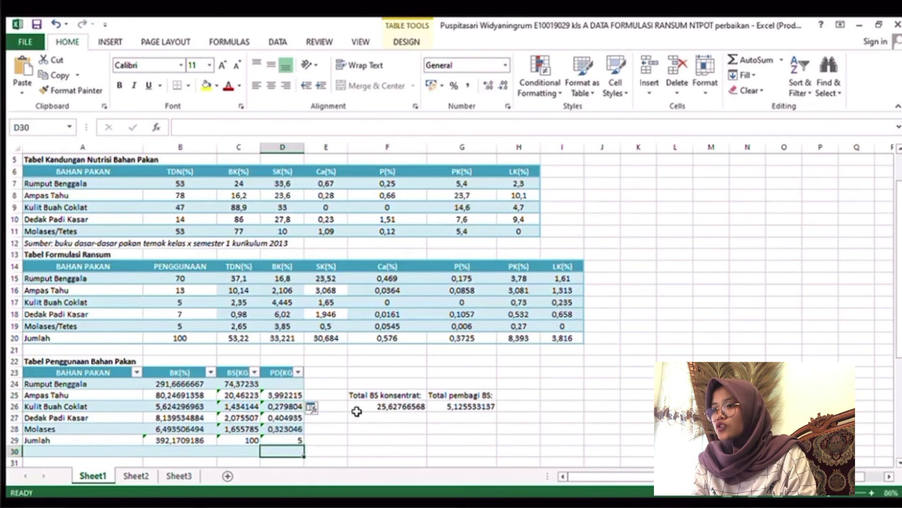
pyautogui.click(278, 440)
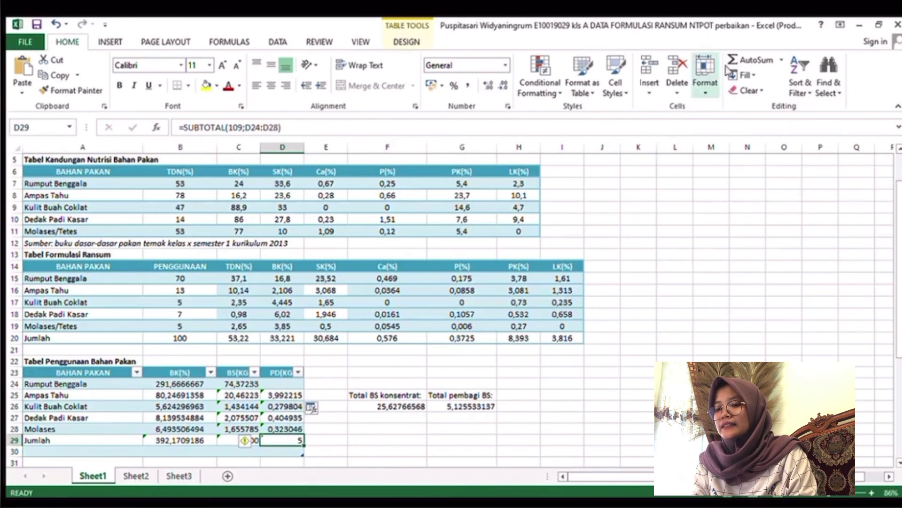
pyautogui.click(745, 63)
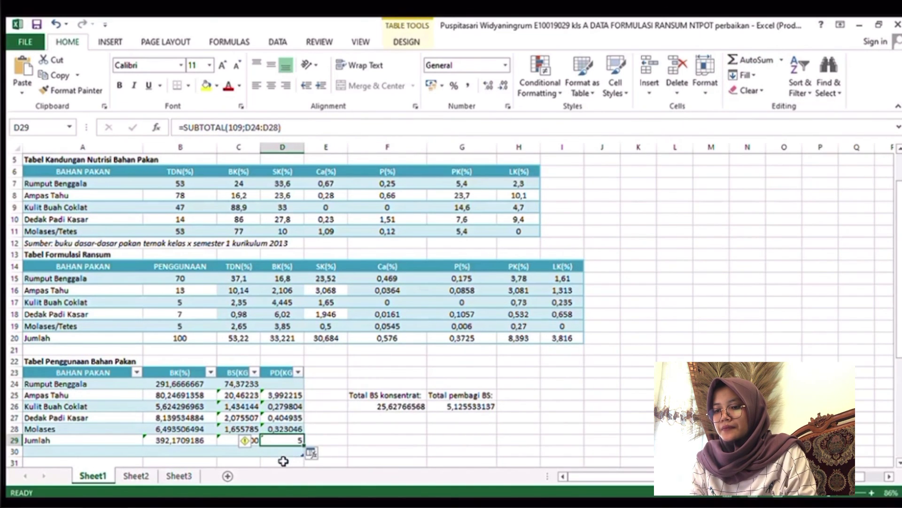
pyautogui.click(329, 426)
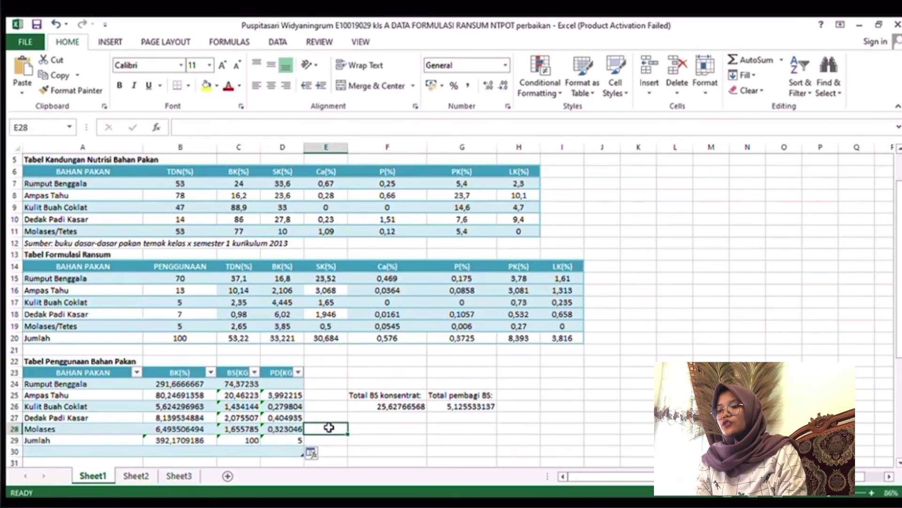
pyautogui.click(308, 442)
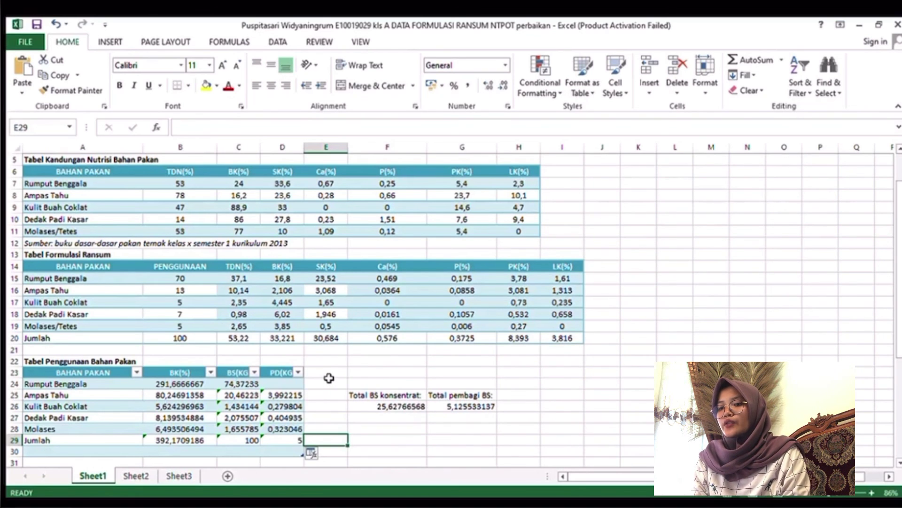
pyautogui.scroll(2, 899, 296)
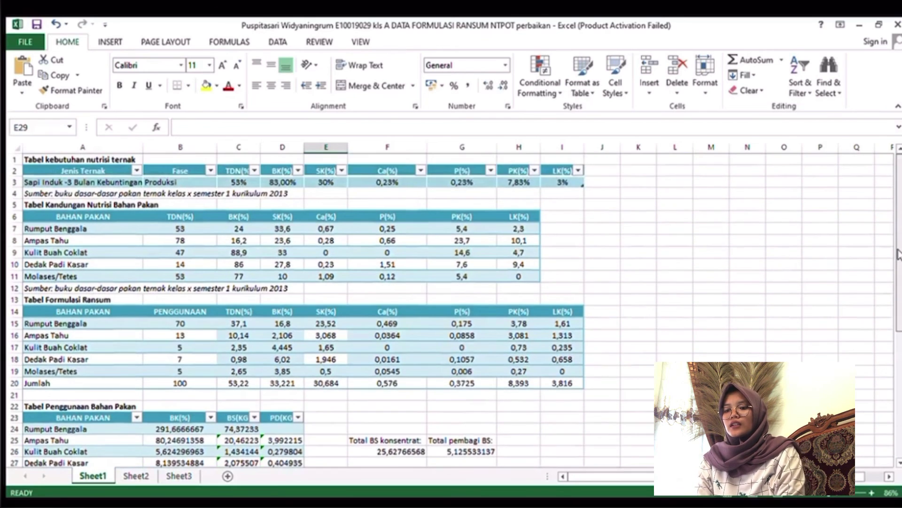
pyautogui.scroll(-2, 899, 296)
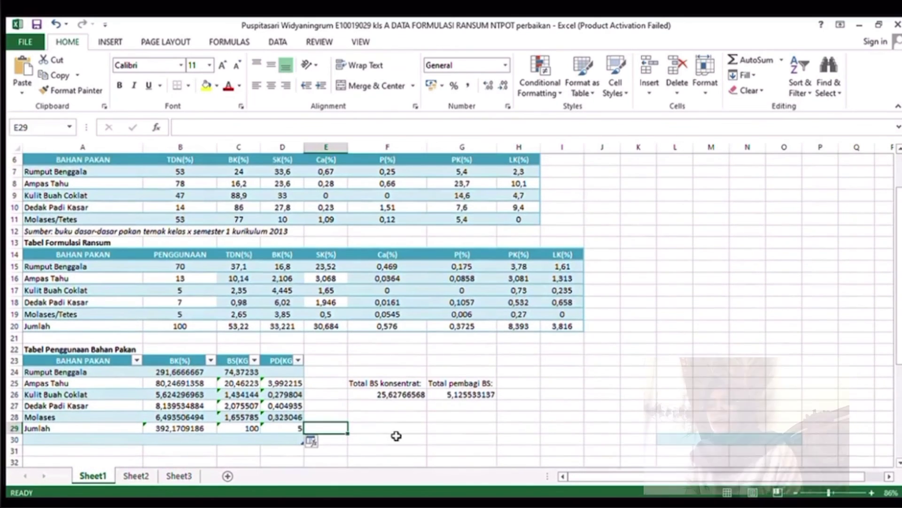